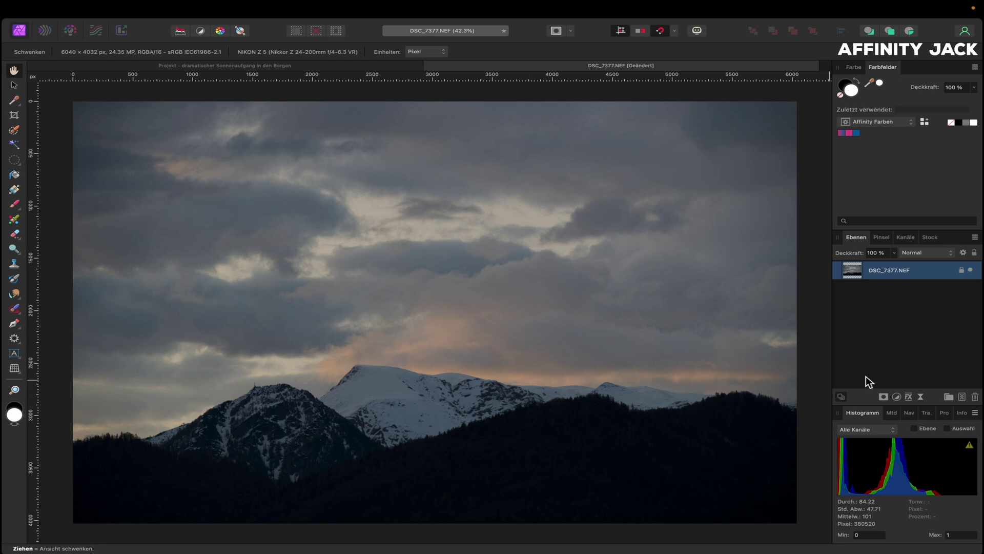
Add a Shadows / Highlights live filter with shadow strength raised to about 33%.
click(923, 396)
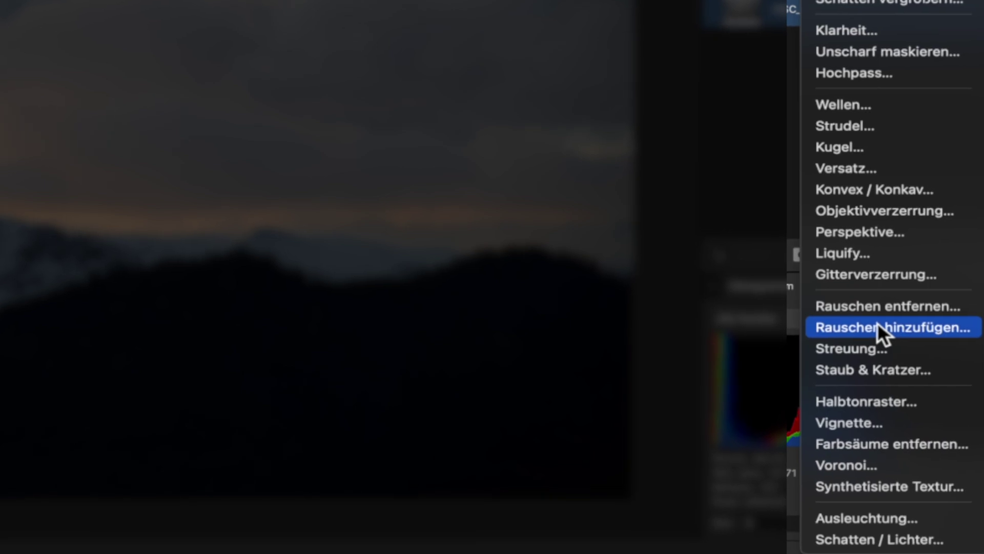
click(871, 538)
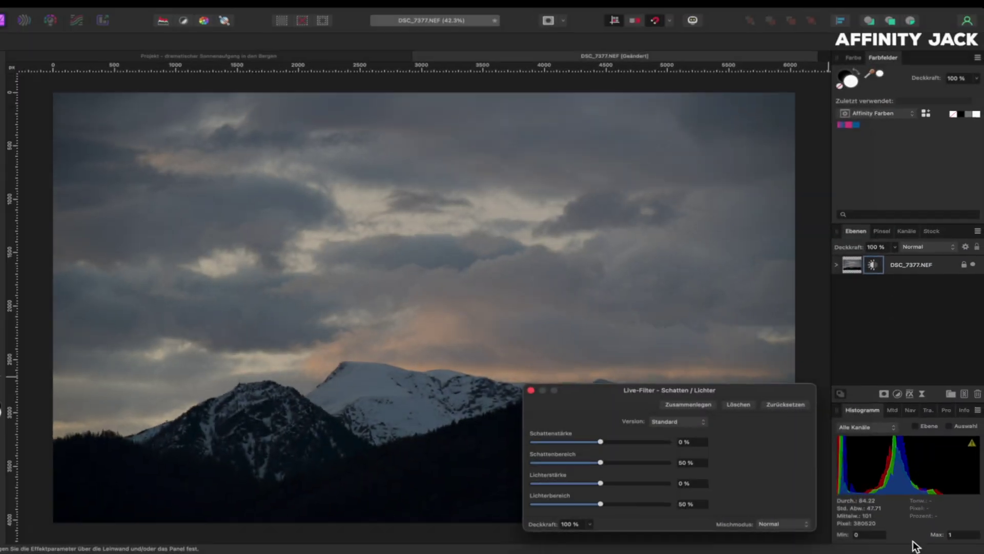
drag(617, 408, 786, 339)
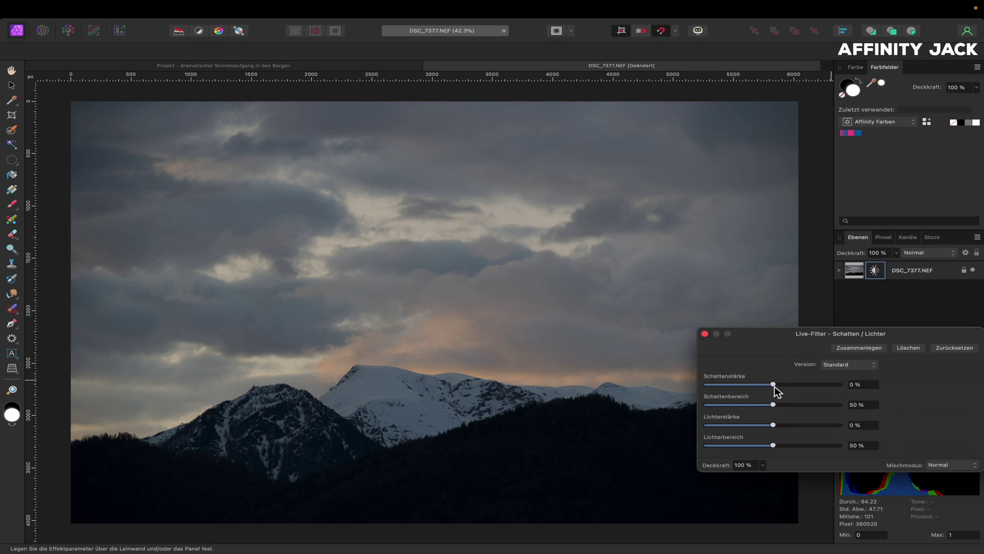
drag(776, 387, 789, 386)
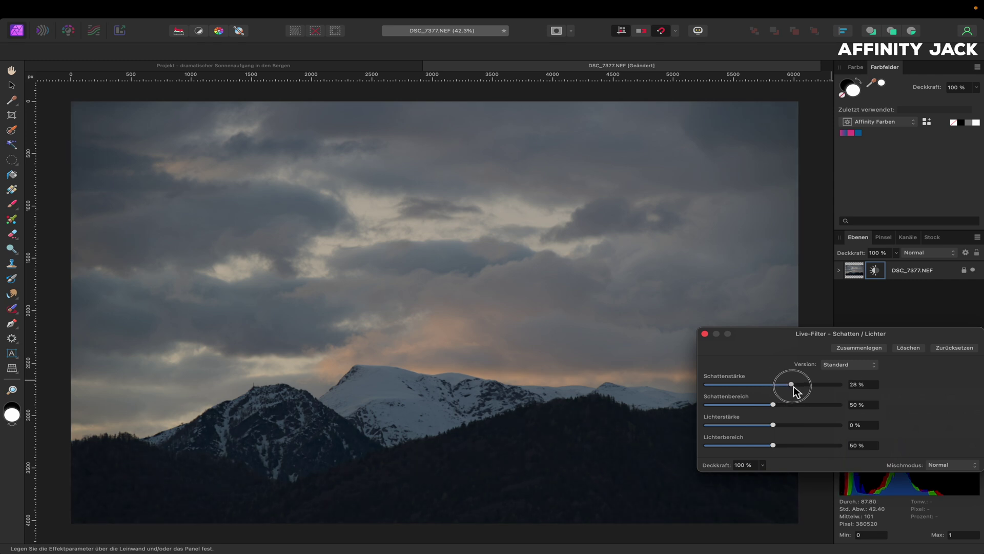
drag(794, 388, 797, 390)
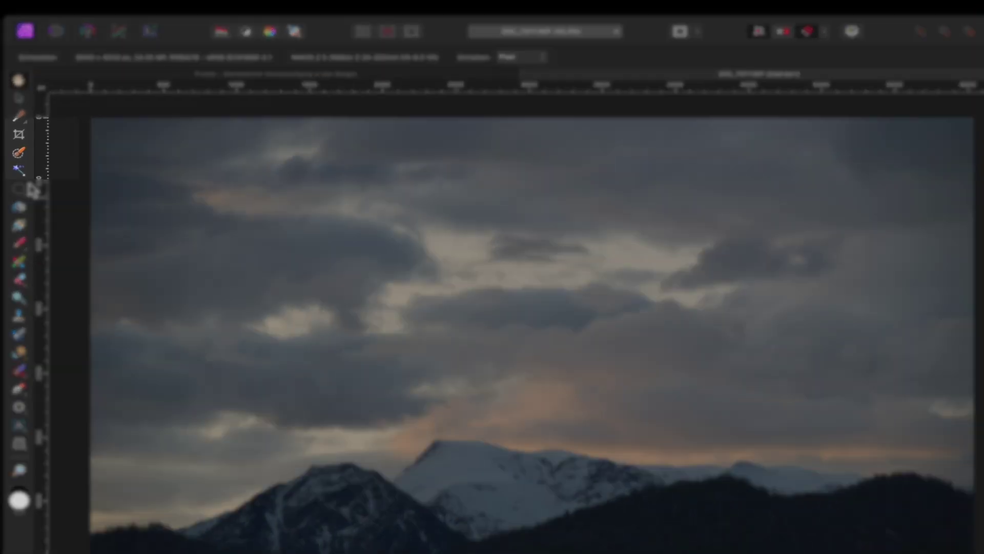
Paint a Selection Brush selection over the sky, following the ridge to the right edge.
click(15, 129)
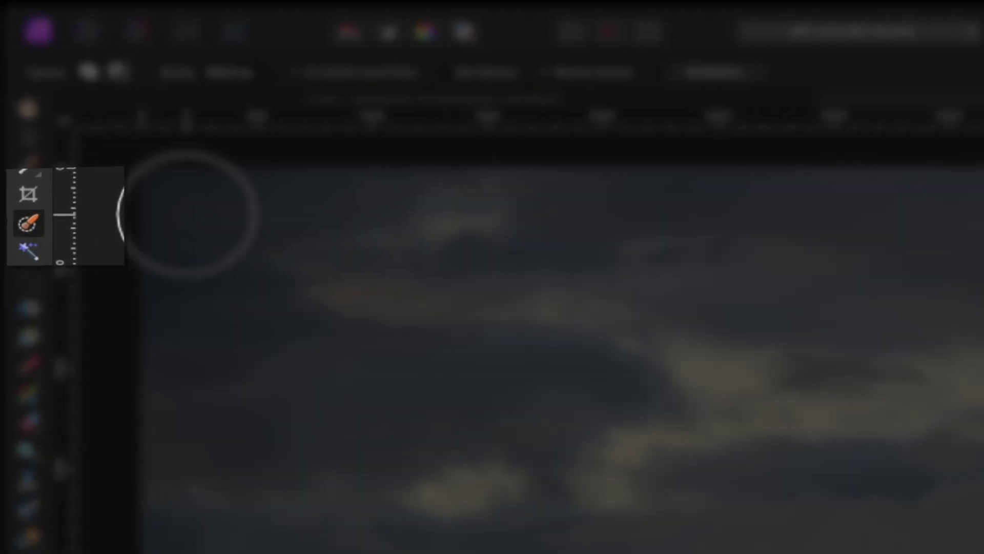
drag(265, 246, 429, 446)
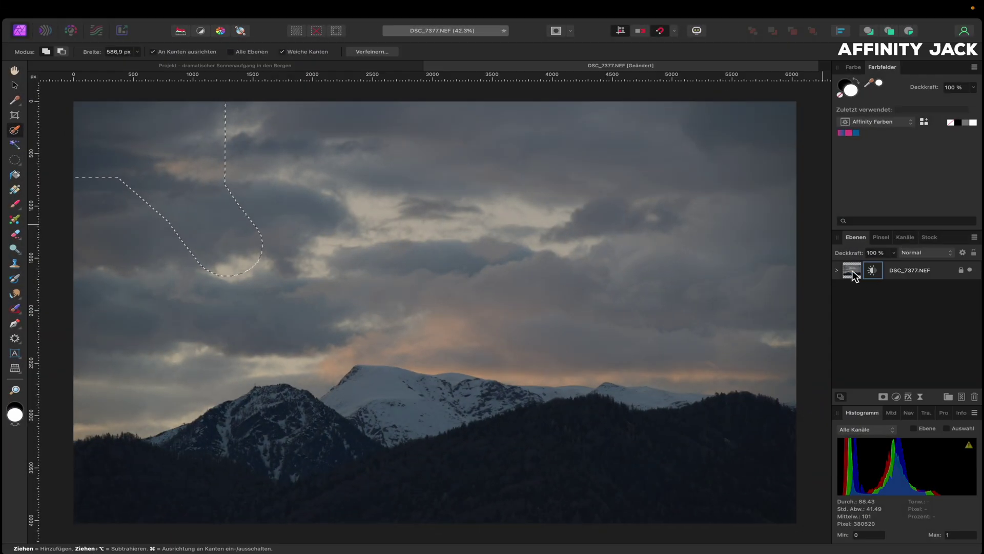
click(853, 271)
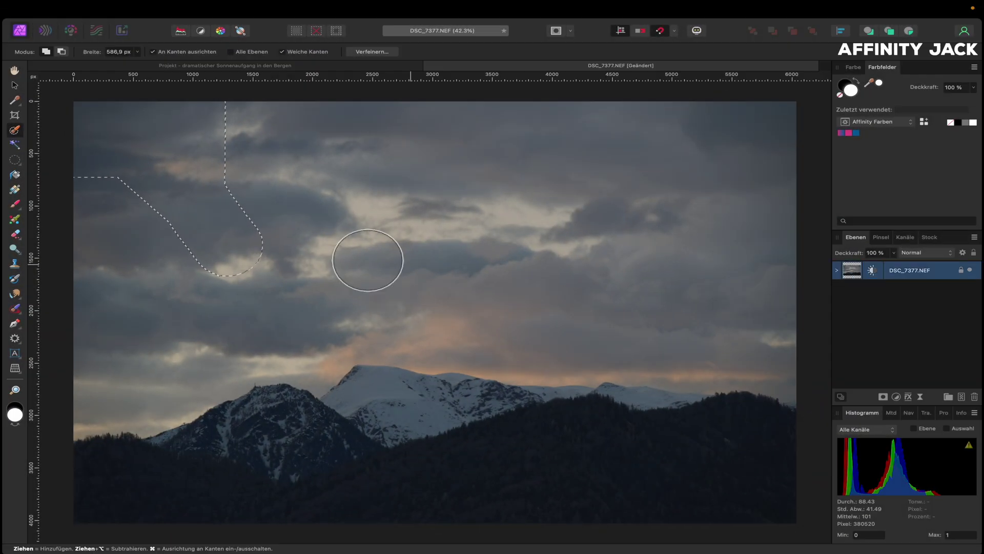
mouse_move(301, 273)
mouse_down()
mouse_move(333, 314)
mouse_move(391, 309)
mouse_move(454, 323)
mouse_move(575, 312)
mouse_move(503, 346)
mouse_up()
mouse_move(663, 327)
mouse_down()
mouse_move(718, 306)
mouse_move(723, 159)
mouse_up()
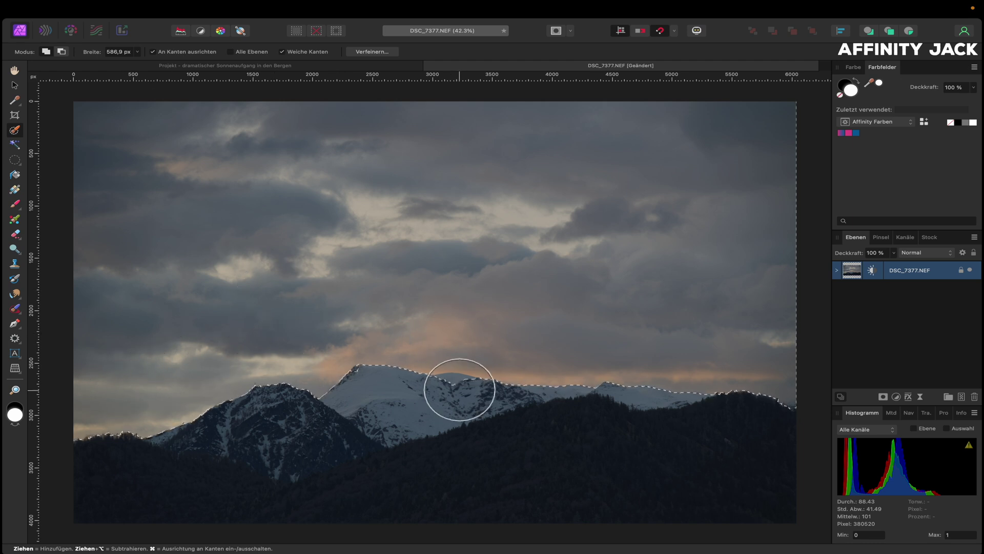
key(bracketleft)
key(bracketleft)
key(bracketleft)
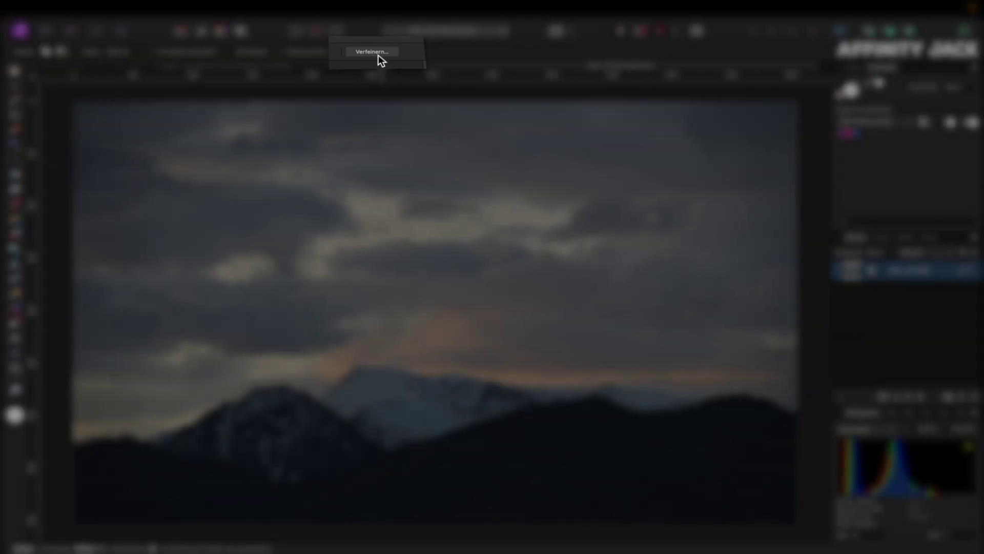
Refine the sky selection with about 1.6 px edge softening and apply it.
click(374, 51)
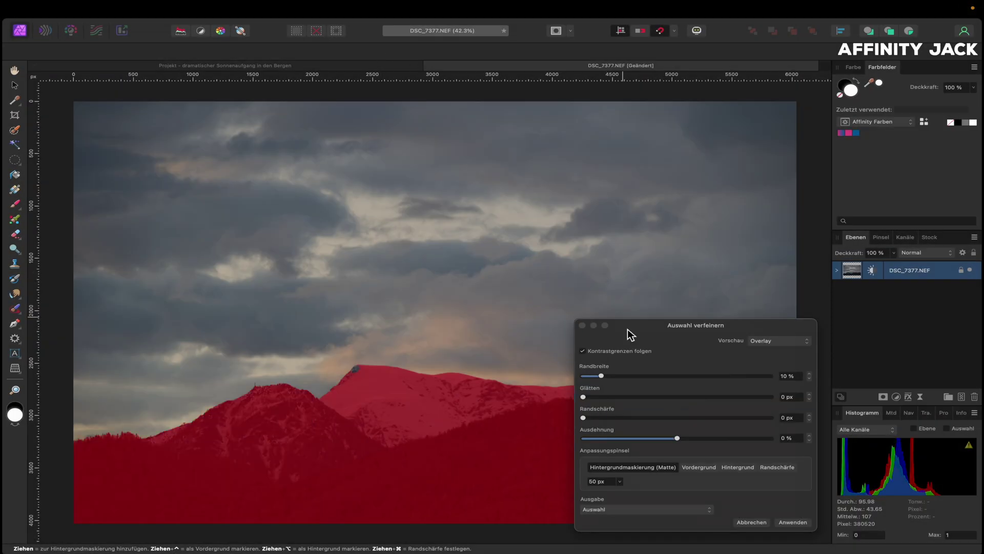
click(584, 417)
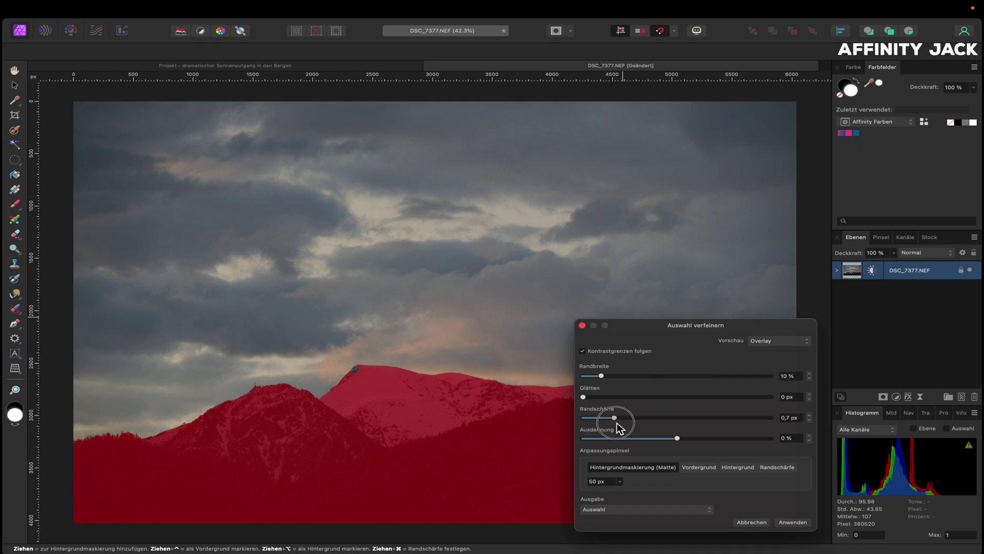
drag(616, 423, 632, 427)
click(793, 521)
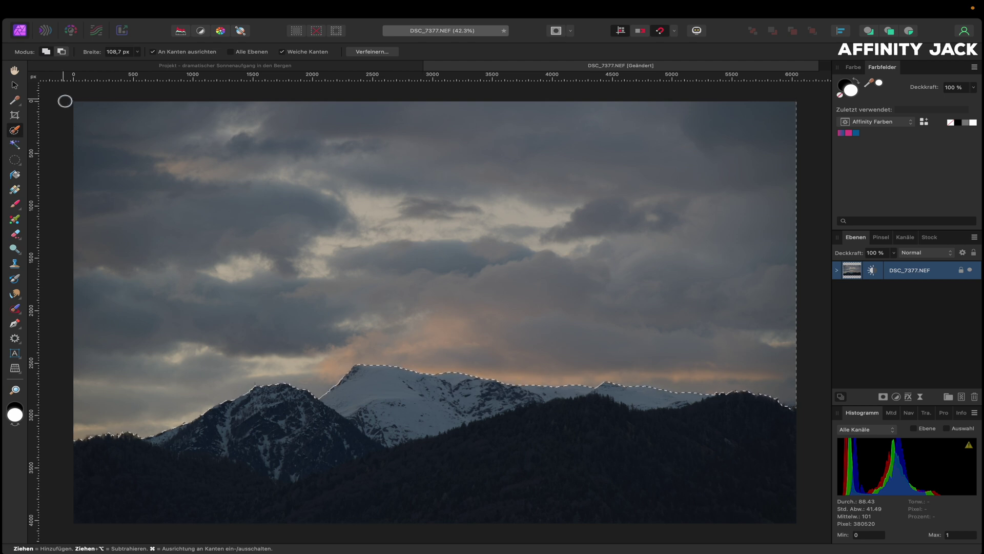
click(14, 71)
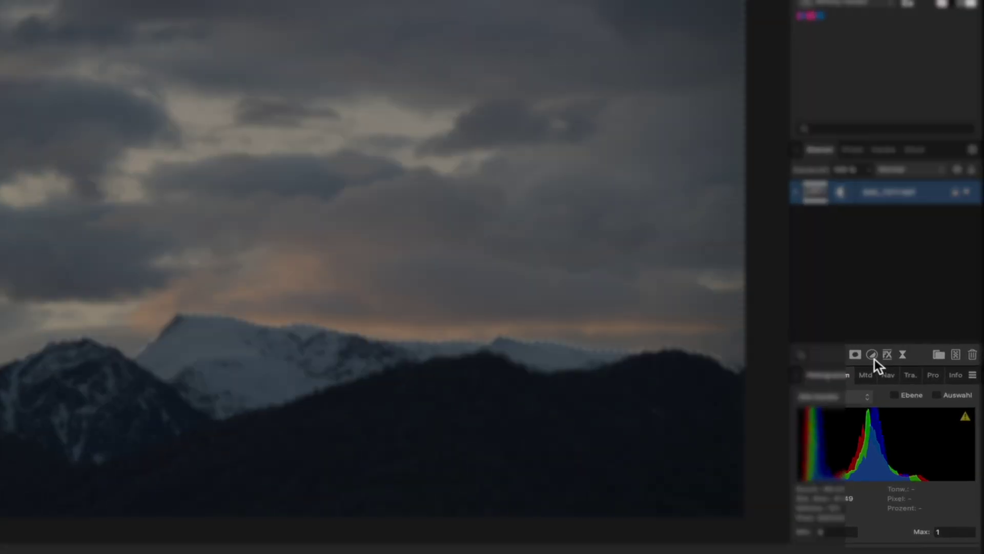
Add a Levels adjustment with black level 3% and white level 75%, then compare before/after.
click(872, 357)
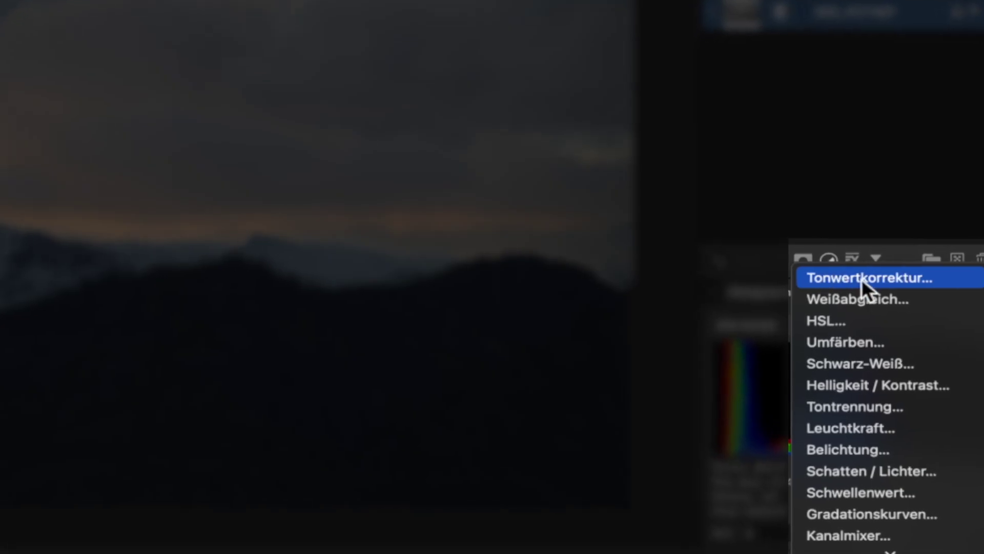
click(862, 278)
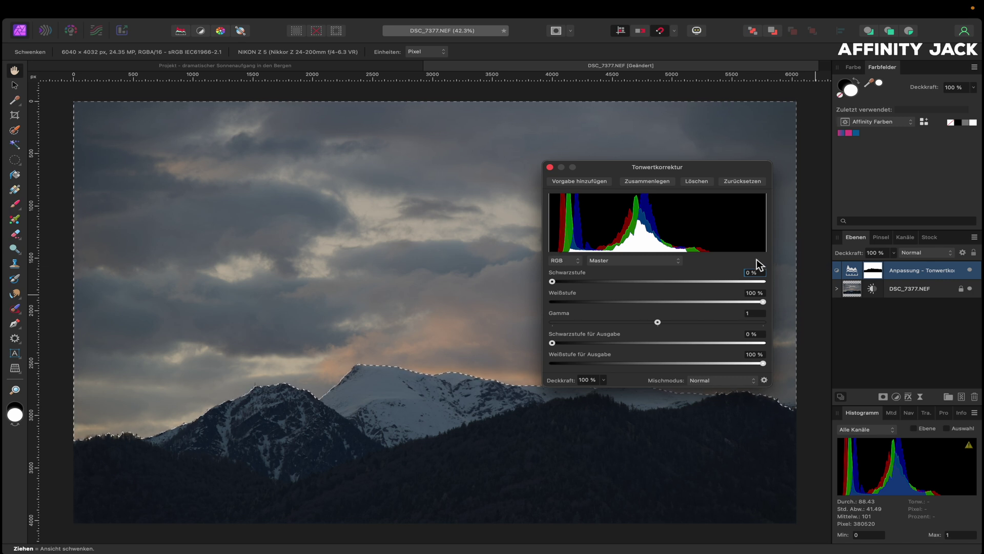
drag(553, 281, 558, 281)
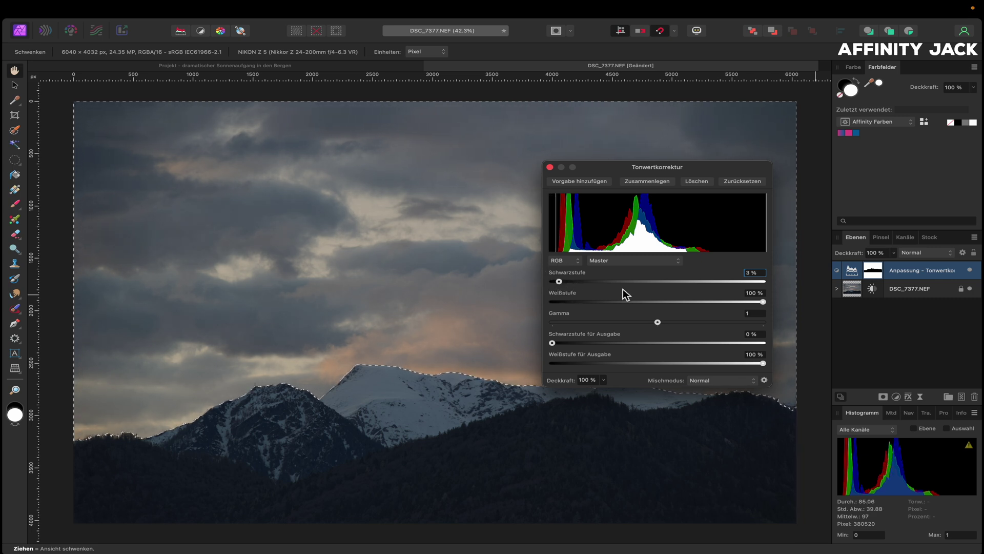
drag(765, 302, 712, 303)
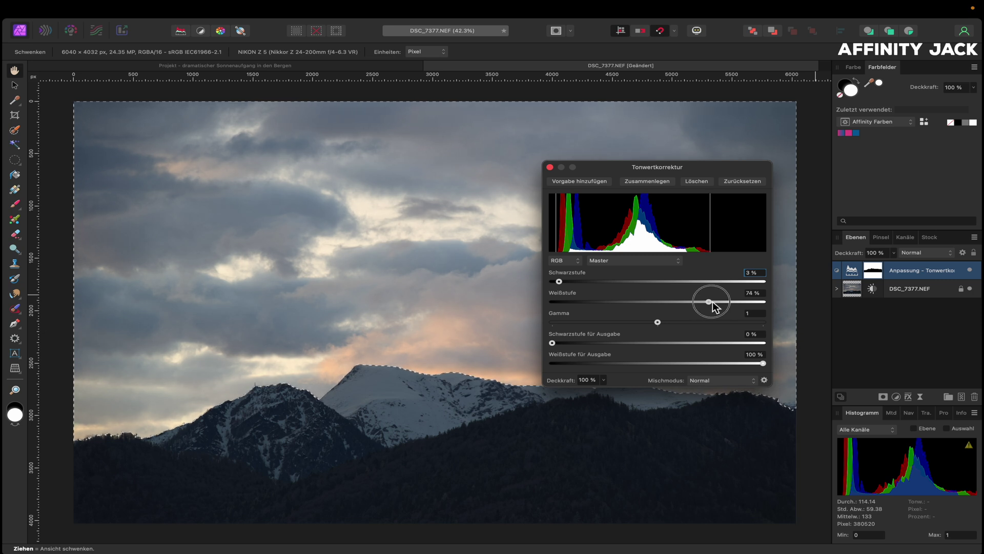
drag(711, 301, 712, 301)
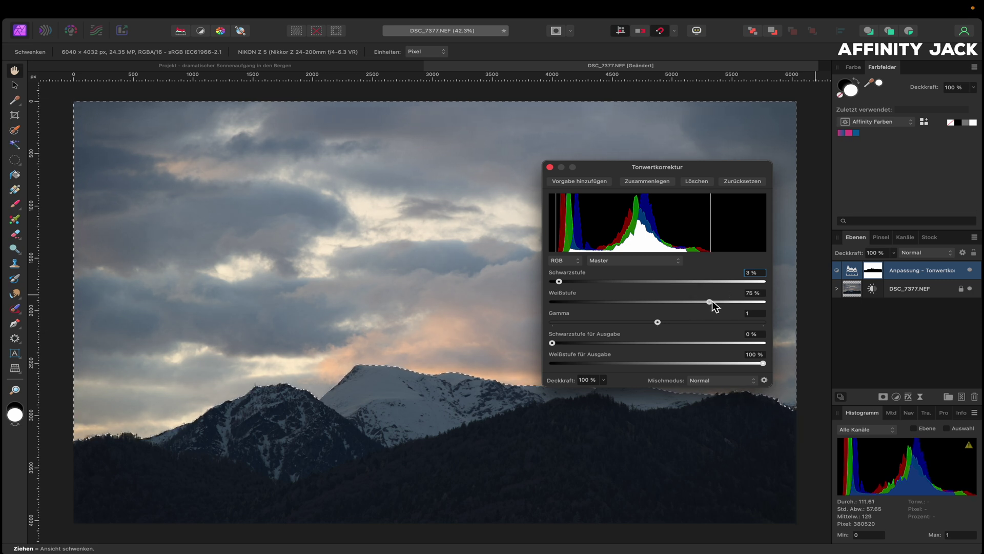
drag(602, 168, 694, 132)
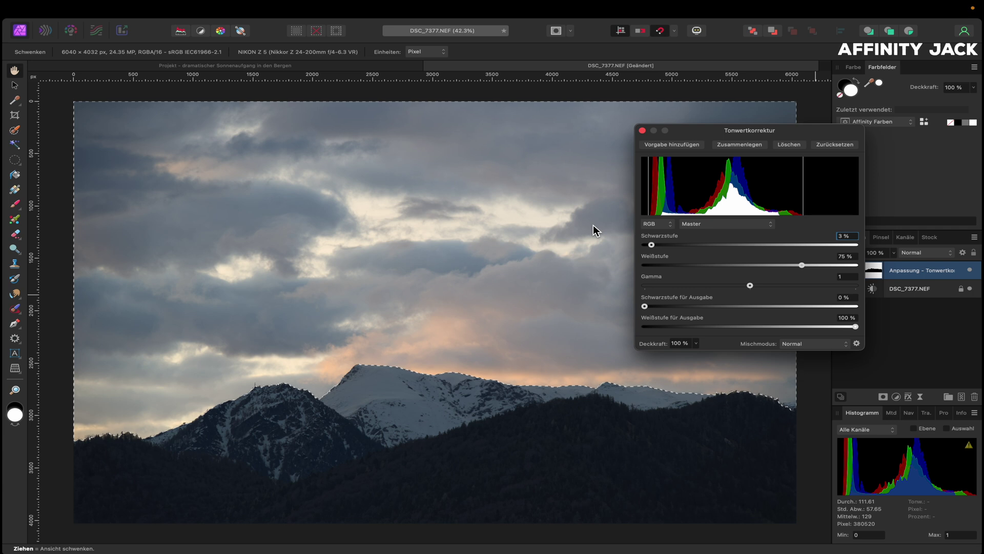
click(642, 130)
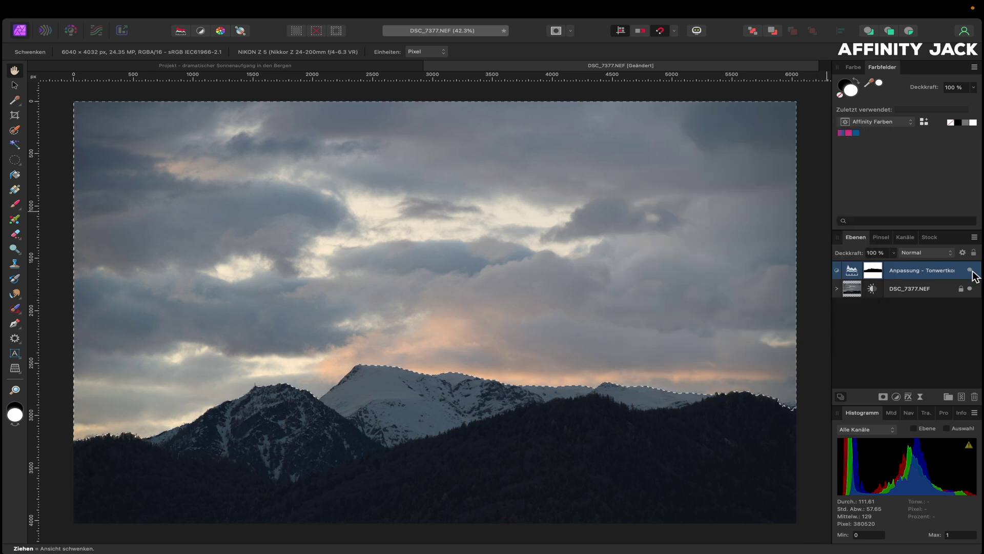
click(969, 271)
click(969, 270)
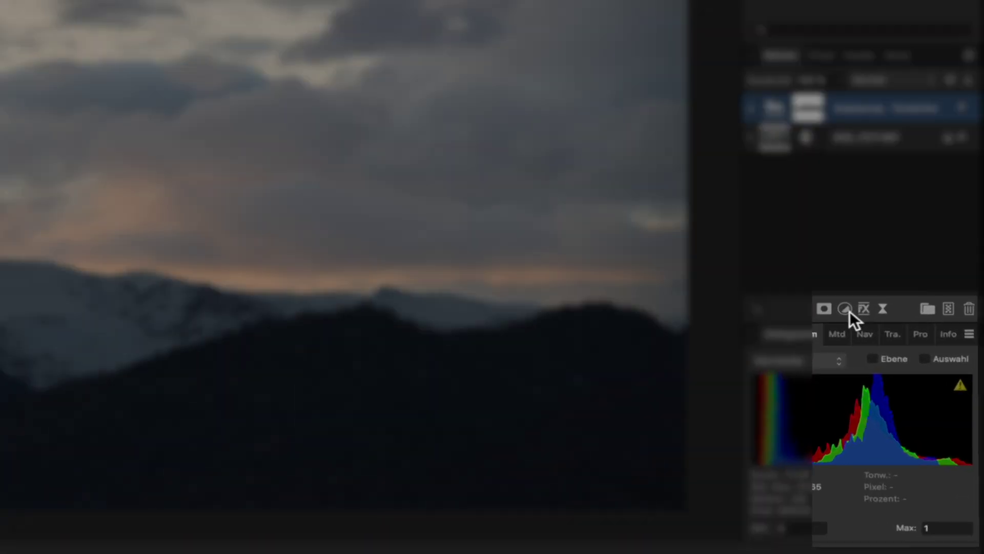
click(896, 397)
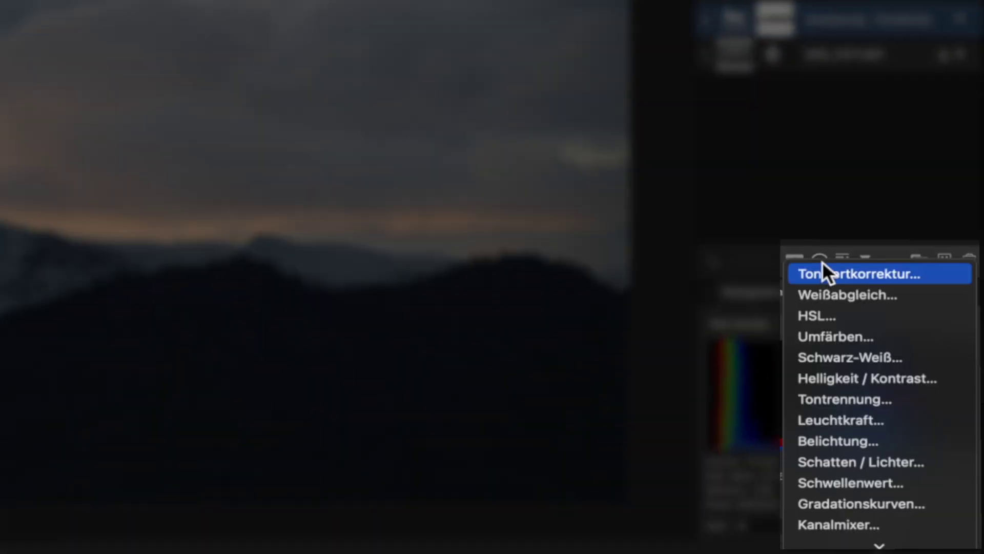
click(853, 294)
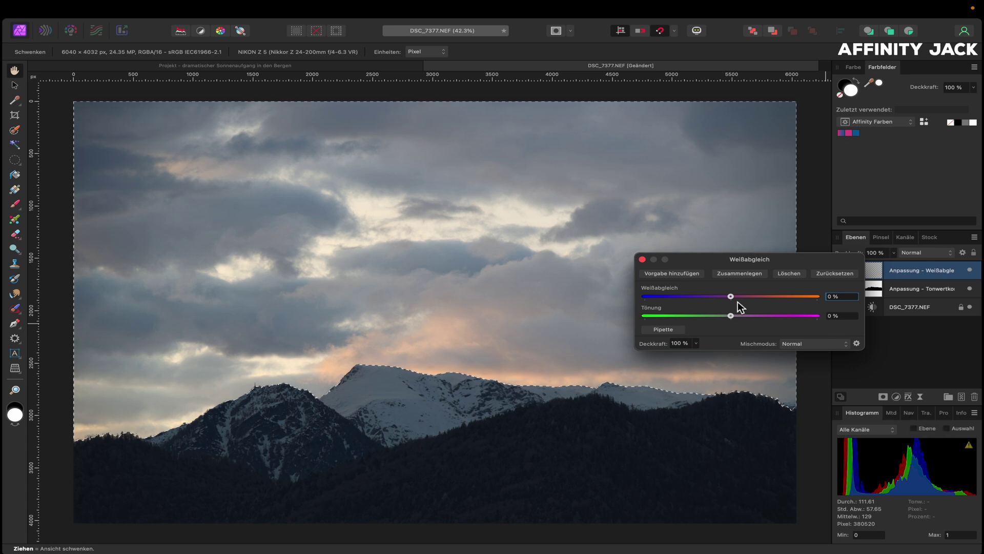
drag(731, 297, 737, 296)
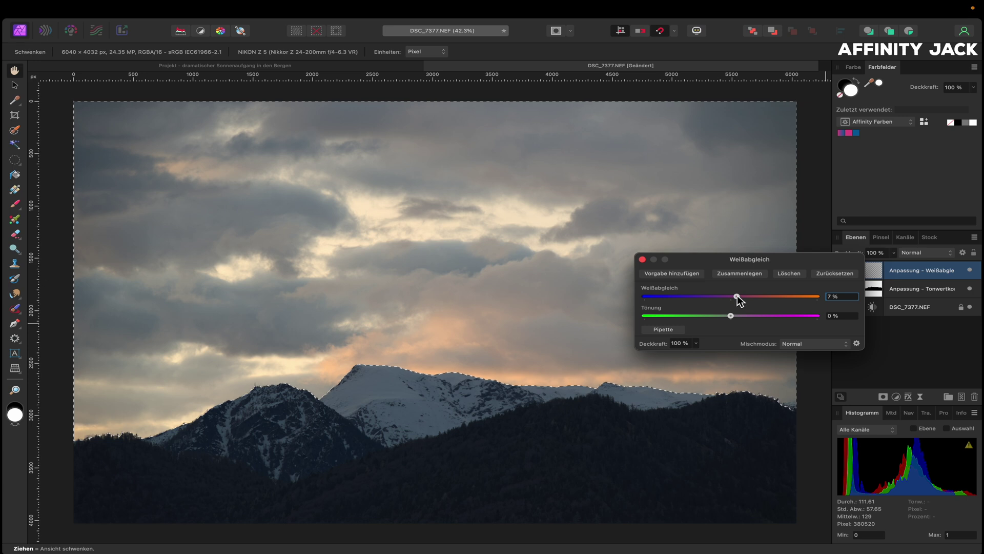
click(642, 259)
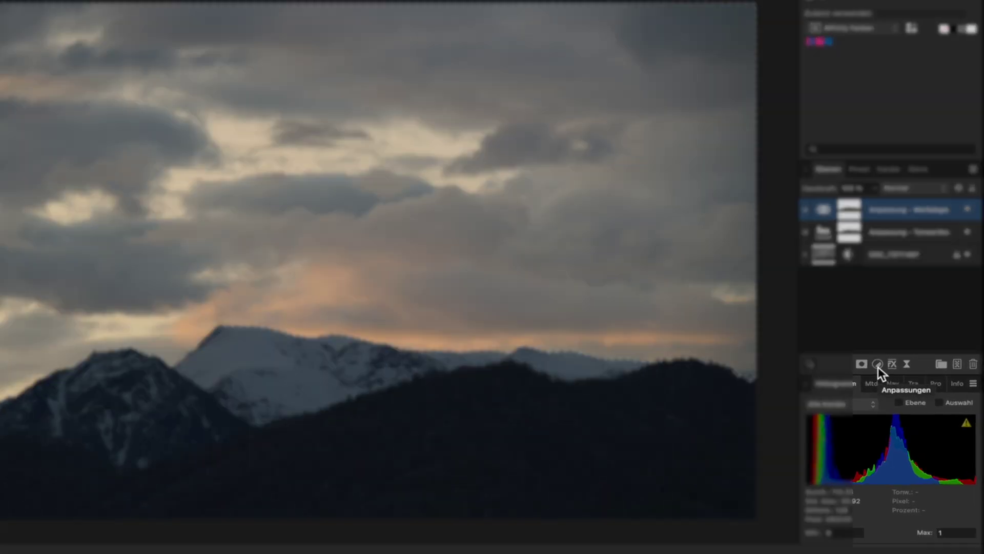
click(897, 397)
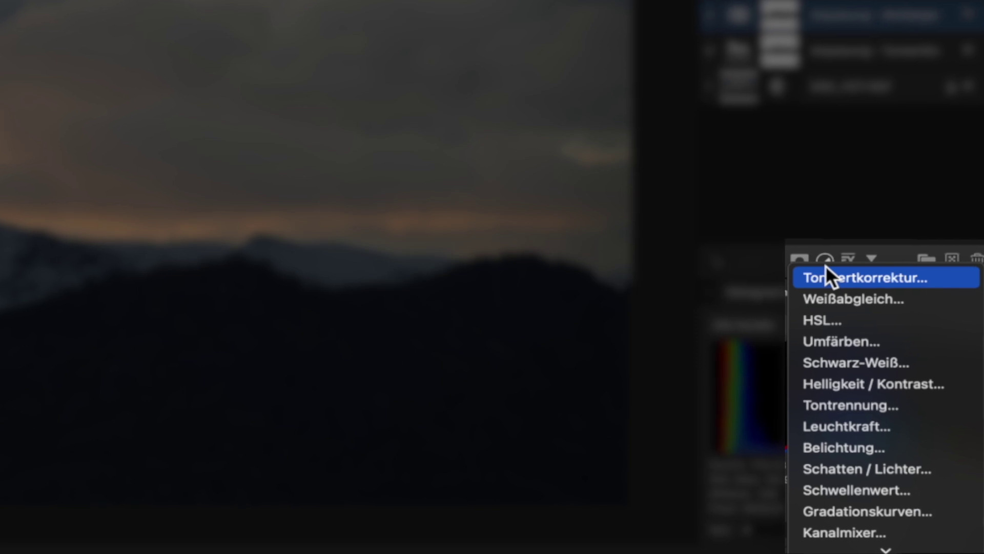
Add an HSL adjustment targeting the sampled orange sky, with saturation shift about 38%.
click(836, 320)
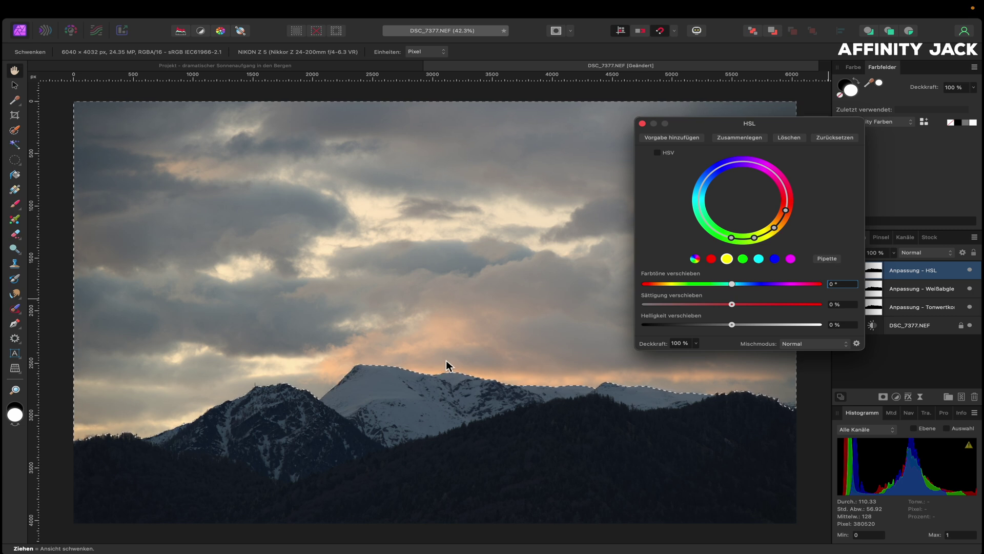
click(773, 226)
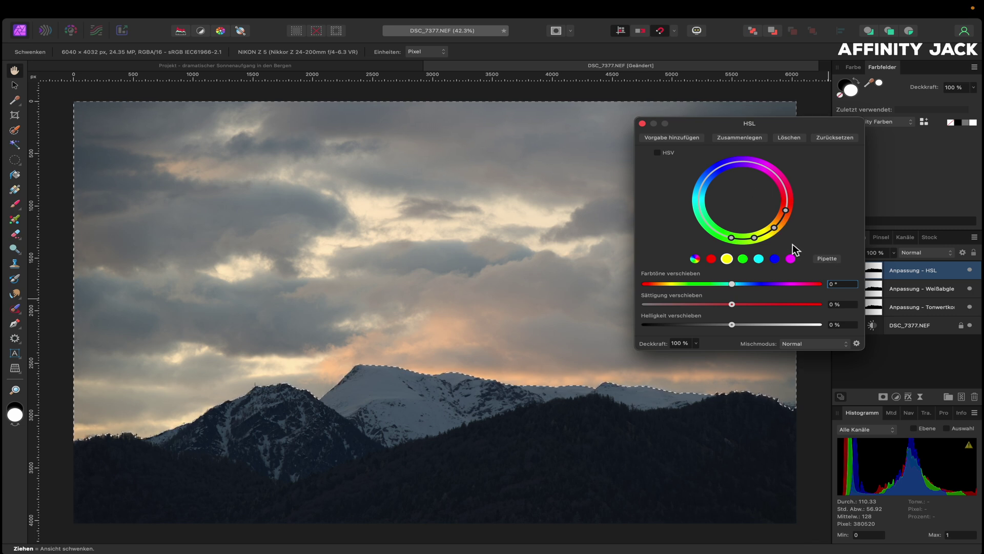
click(823, 260)
click(432, 370)
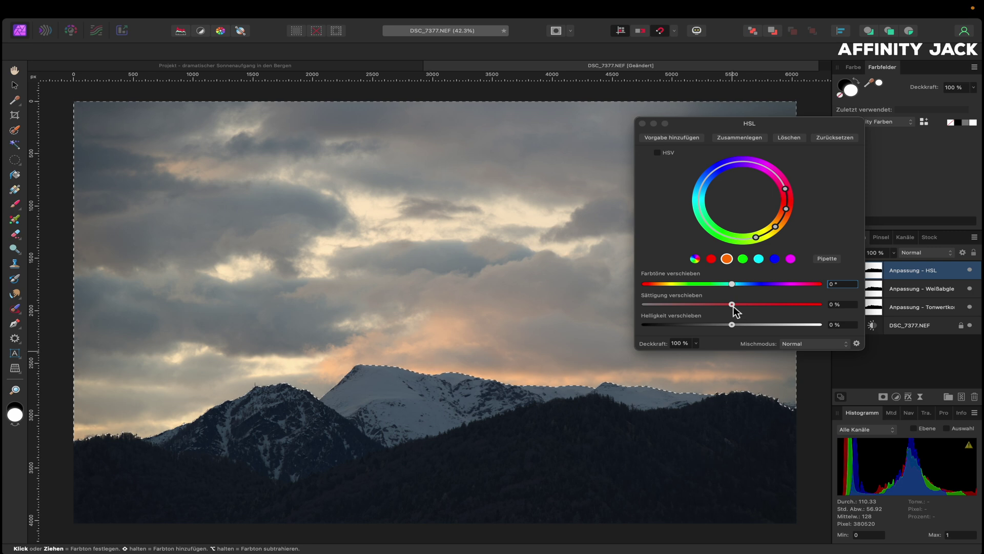
mouse_move(731, 305)
mouse_down()
mouse_move(785, 306)
mouse_move(760, 306)
mouse_up()
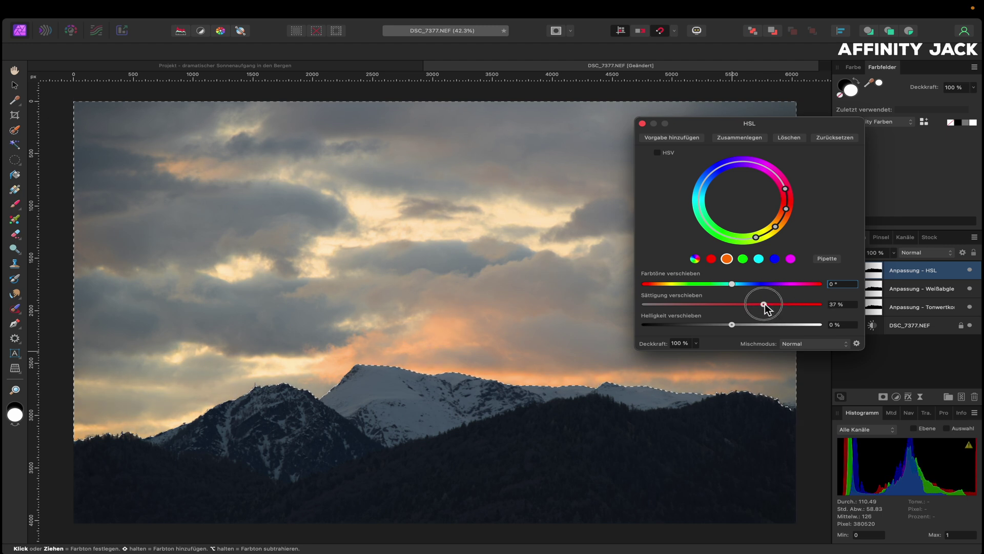
drag(760, 306, 766, 307)
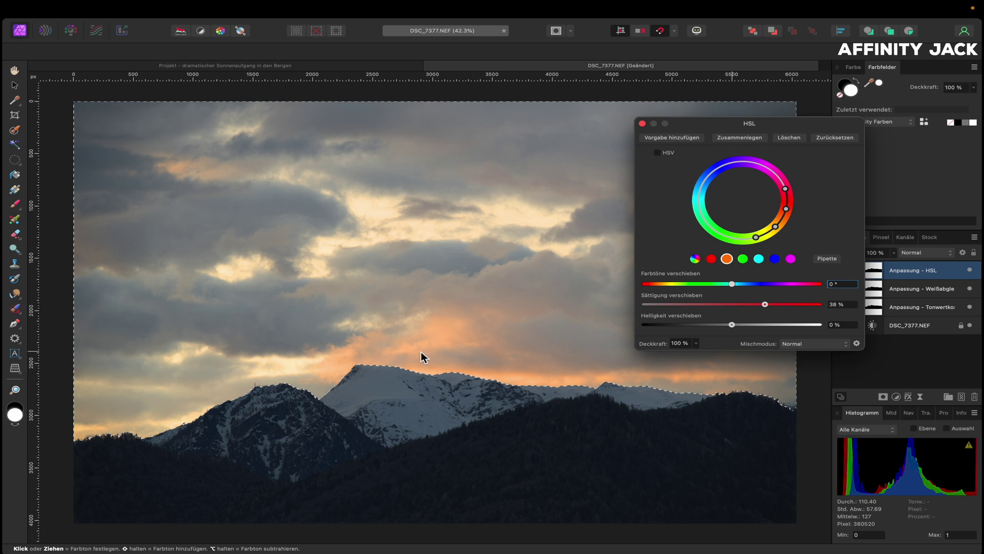
click(642, 123)
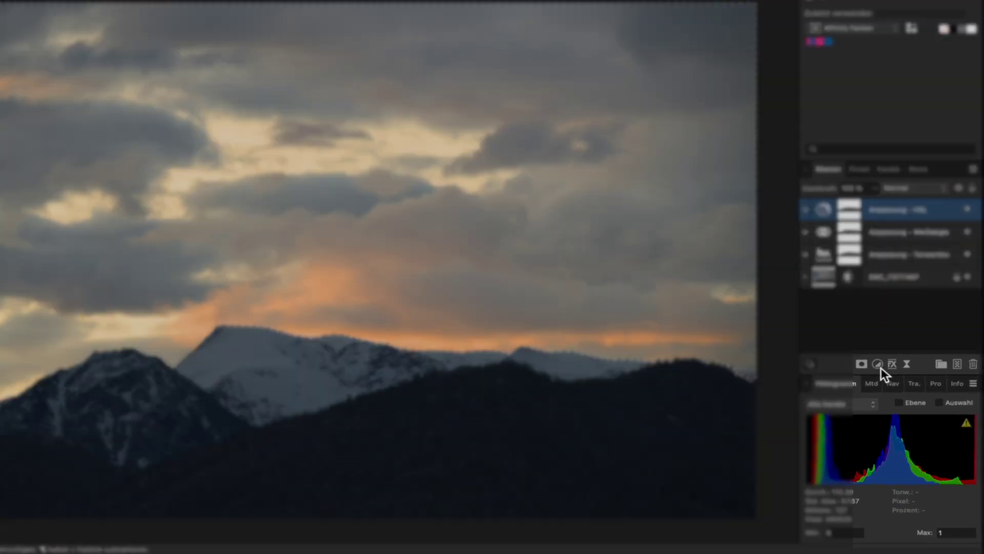
click(881, 396)
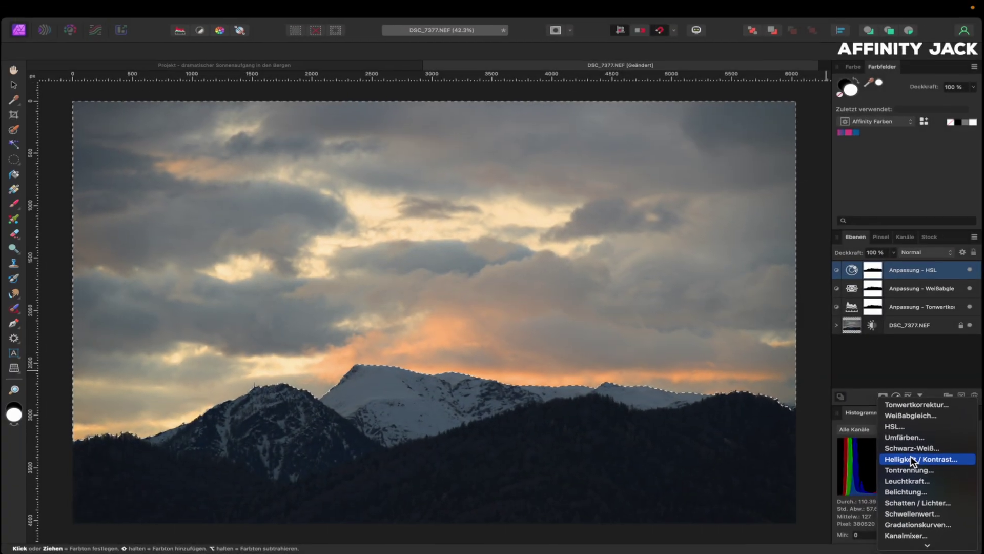
Add a Brightness / Contrast adjustment with contrast set to about 67%.
click(910, 458)
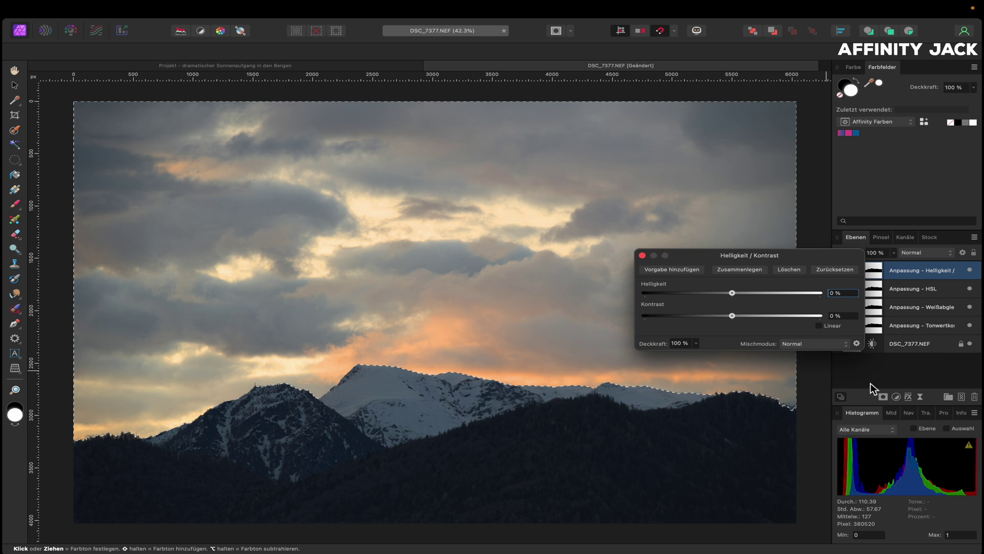
click(733, 316)
drag(732, 316, 785, 315)
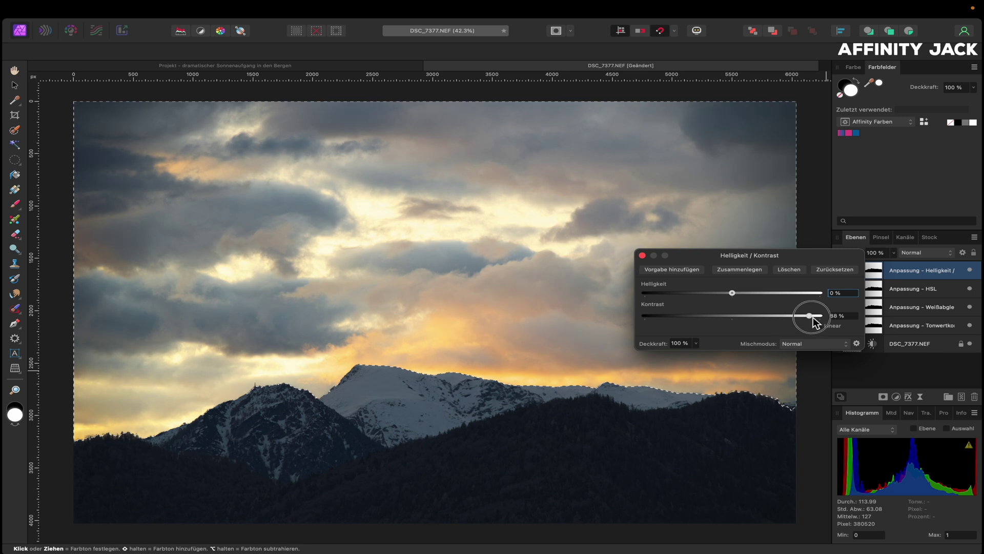
mouse_move(810, 316)
mouse_down()
mouse_move(785, 315)
mouse_move(800, 316)
mouse_up()
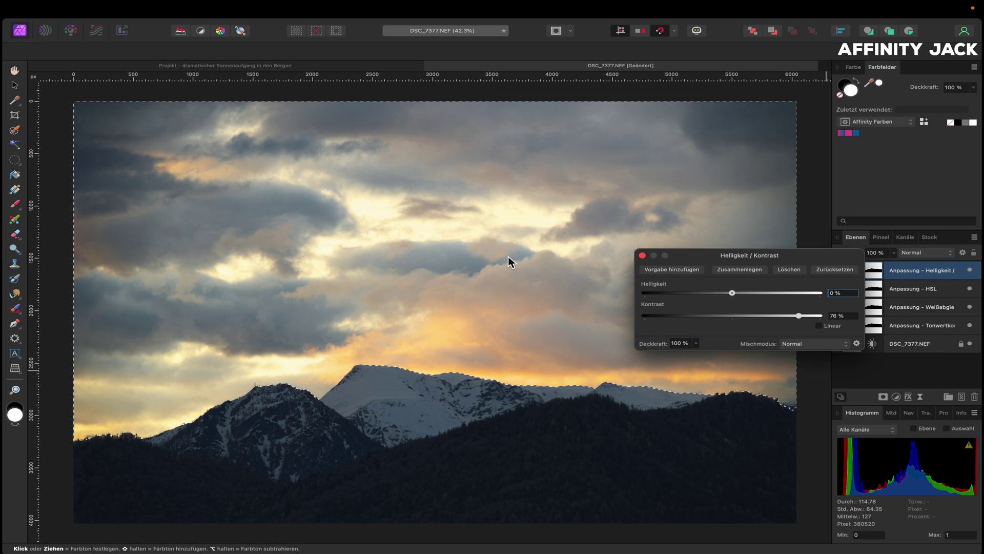
click(798, 316)
mouse_move(798, 316)
mouse_down()
mouse_move(722, 324)
mouse_move(804, 321)
mouse_move(792, 322)
mouse_up()
click(790, 315)
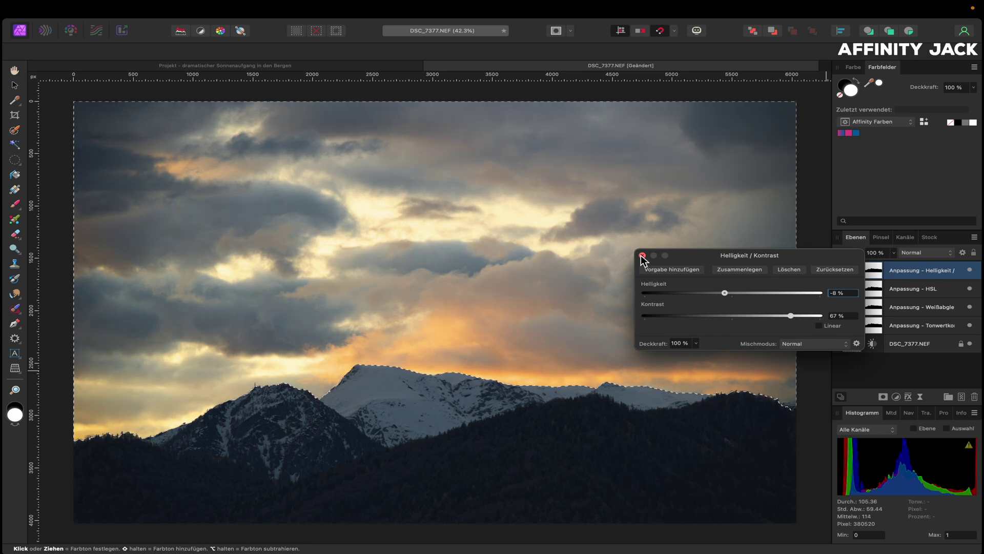
click(642, 255)
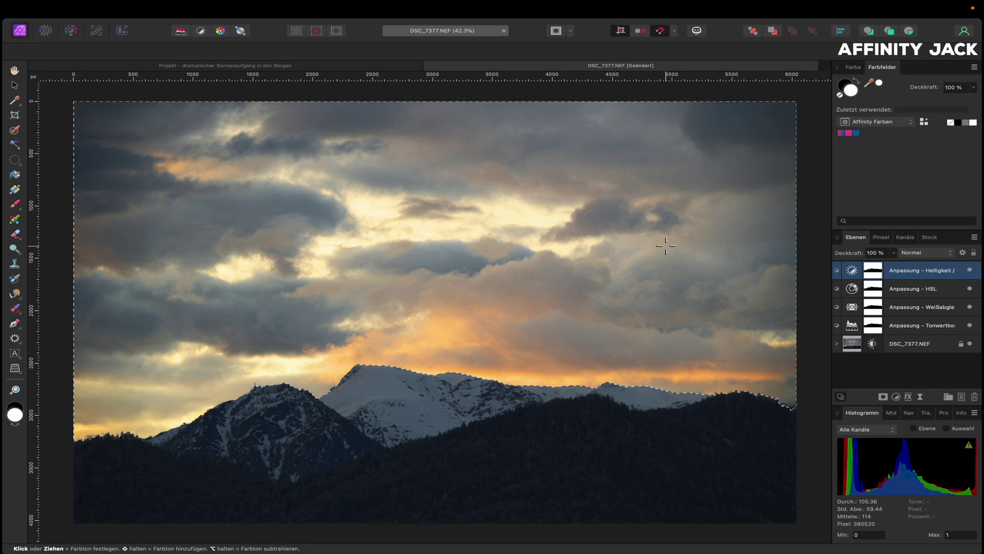
Paint black at 20% opacity over the upper sky on the mask, then compare before/after.
key(b)
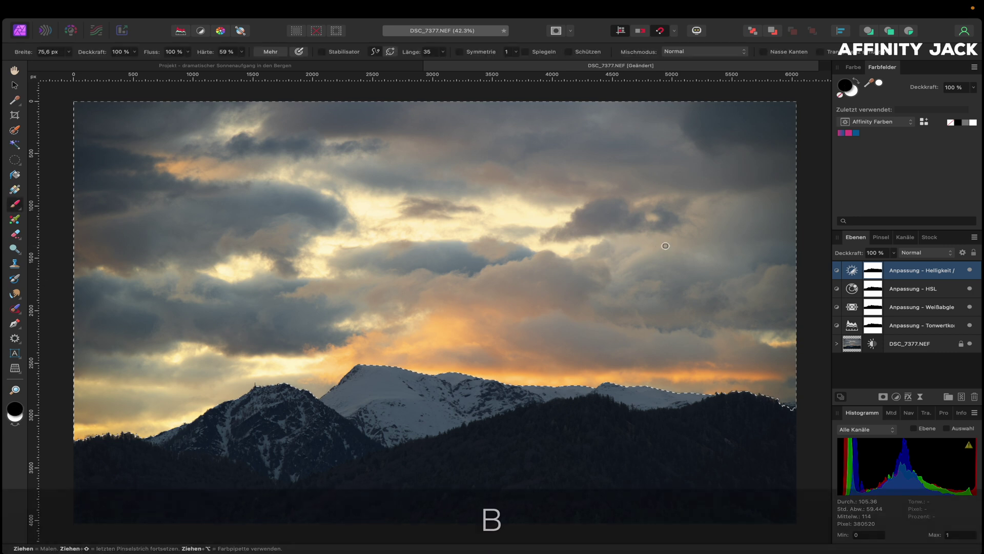
key(x)
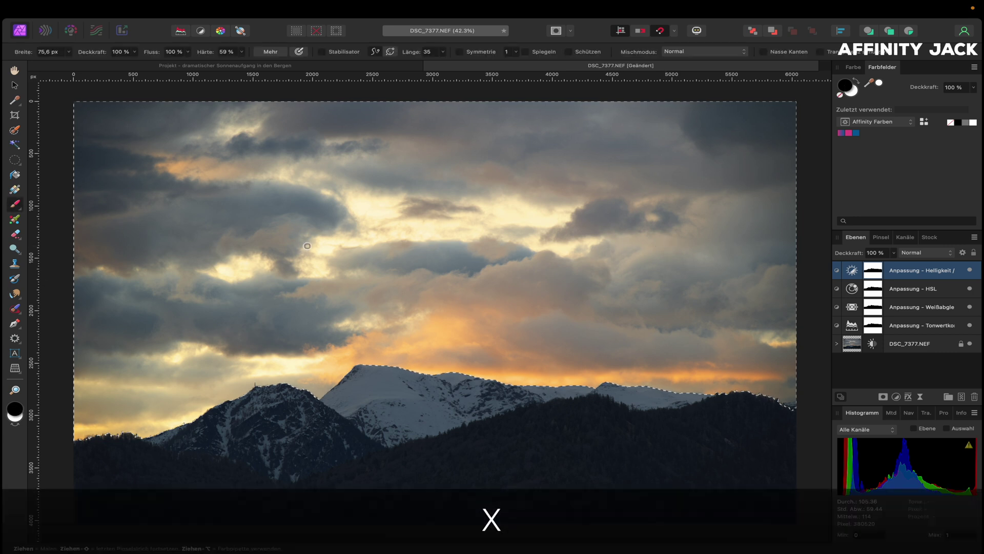
drag(318, 169, 348, 154)
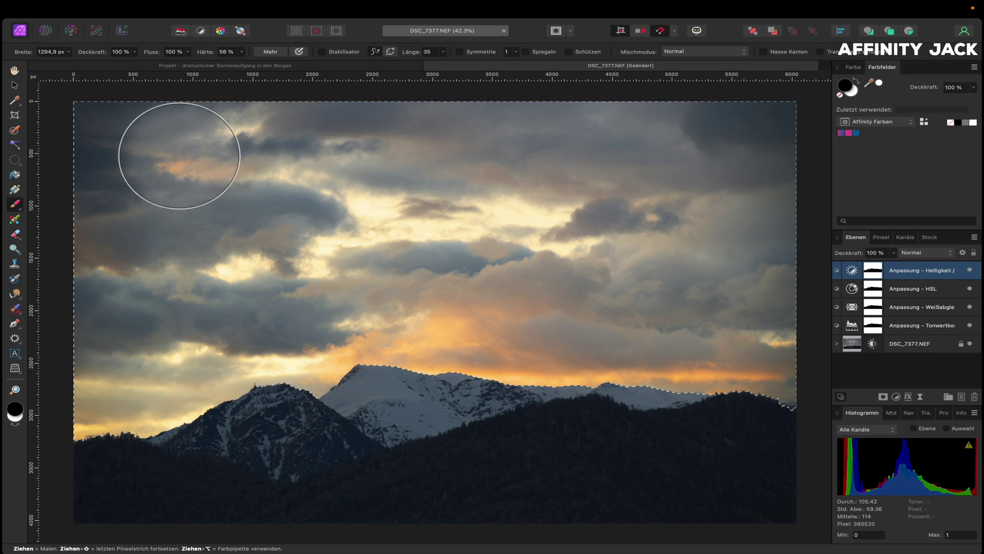
key(2)
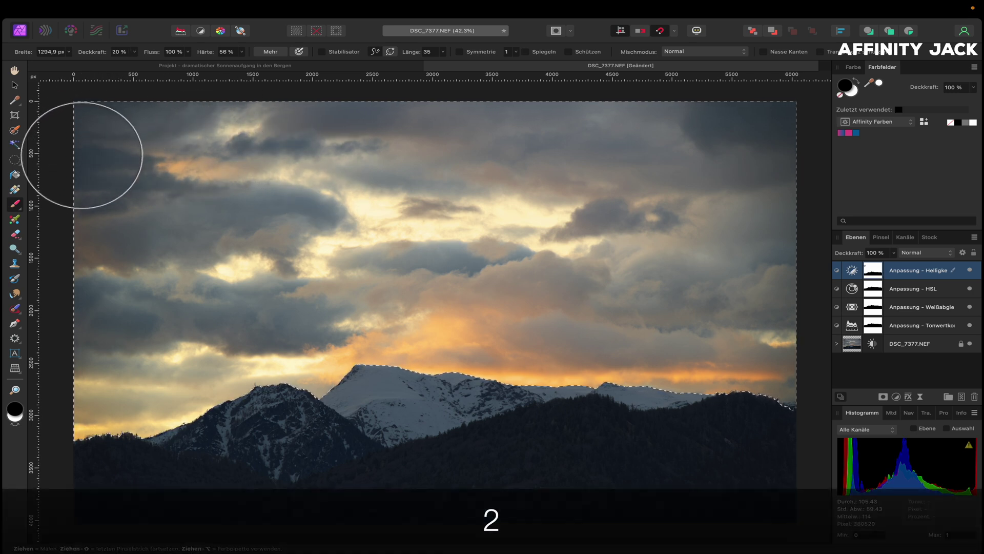
drag(758, 127, 388, 108)
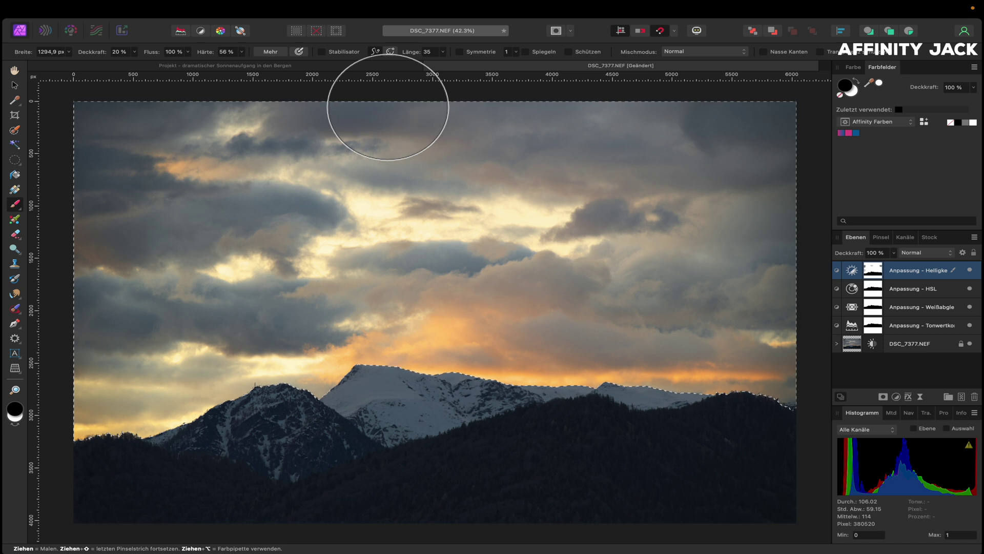
key(x)
key(h)
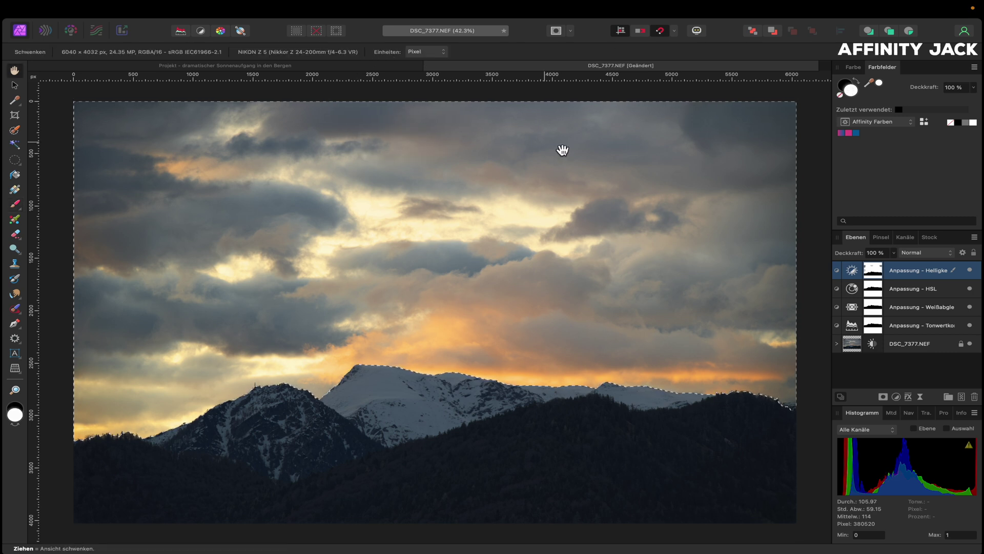
click(970, 271)
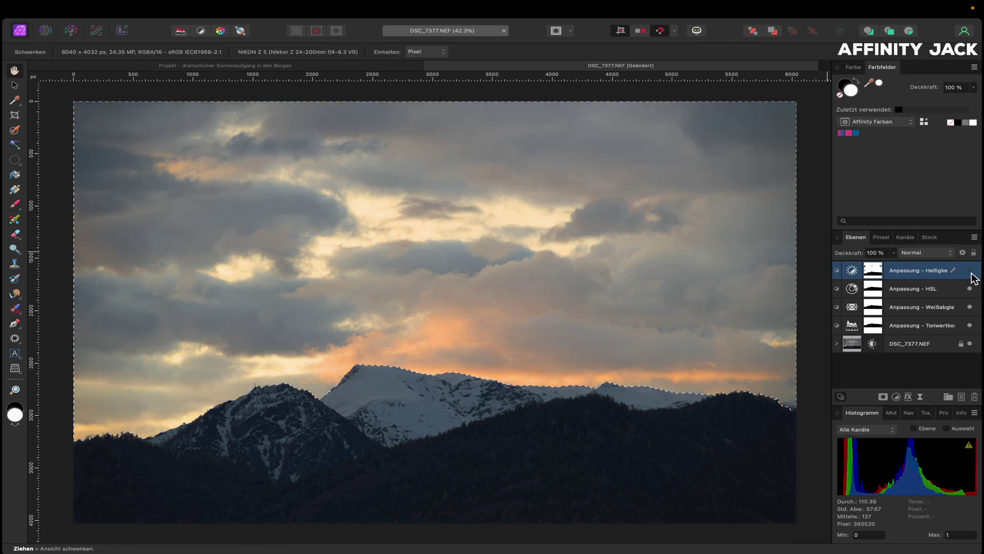
click(970, 270)
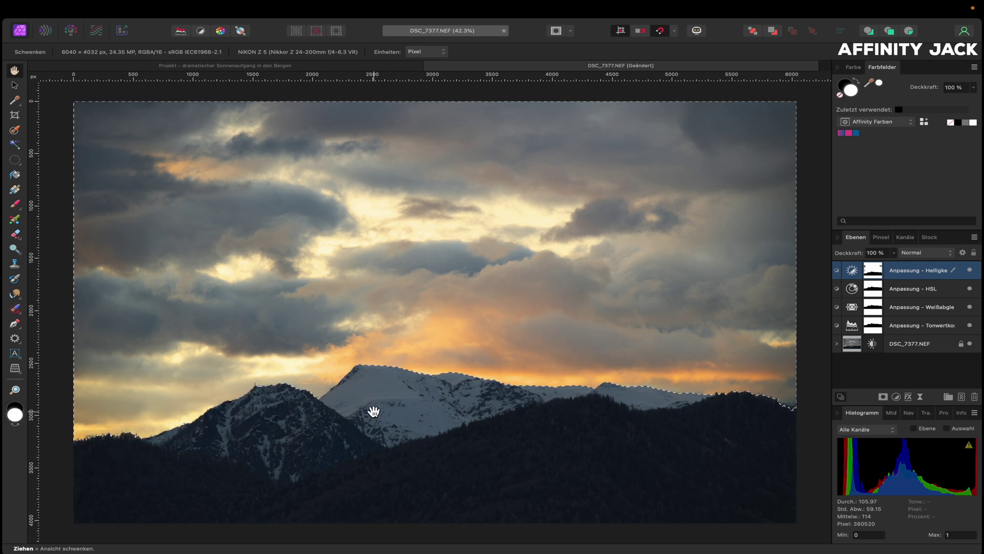
Deselect, merge visible layers into a new top layer, and name it 'd & b'.
key(super+d)
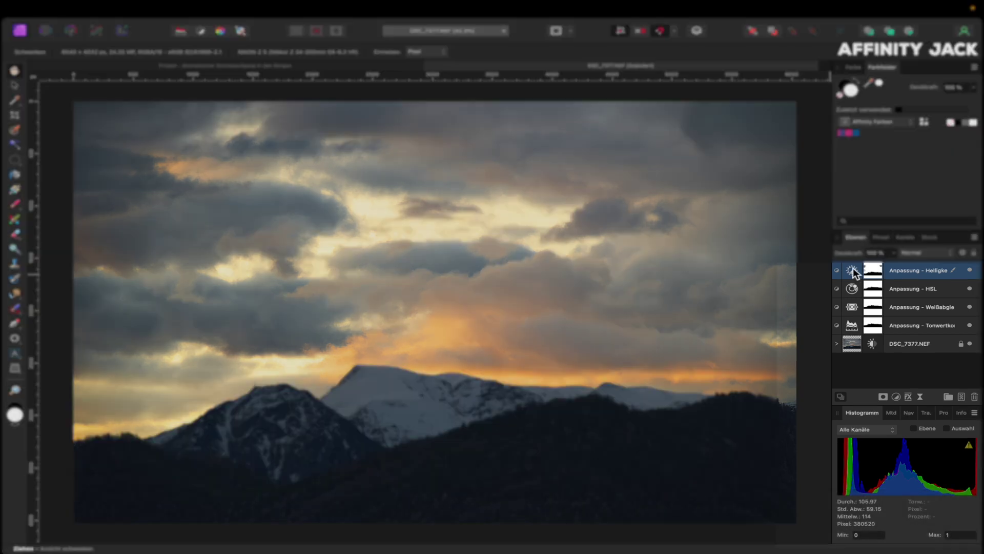
right_click(850, 269)
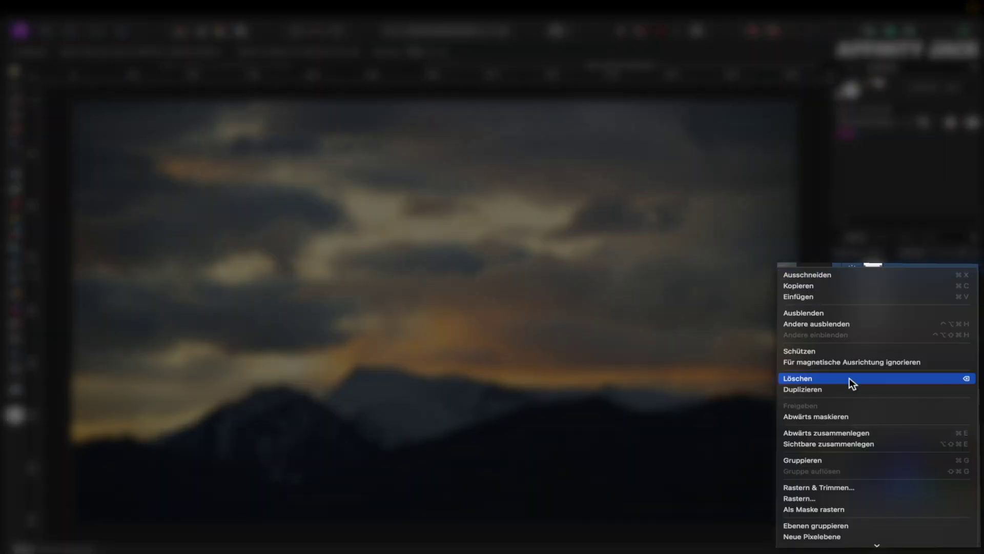
click(847, 442)
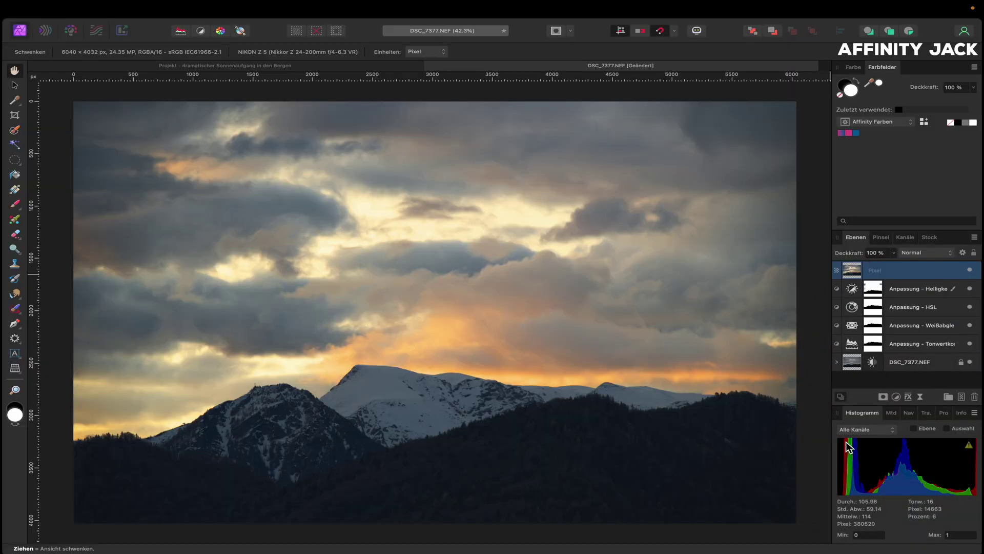
double_click(875, 271)
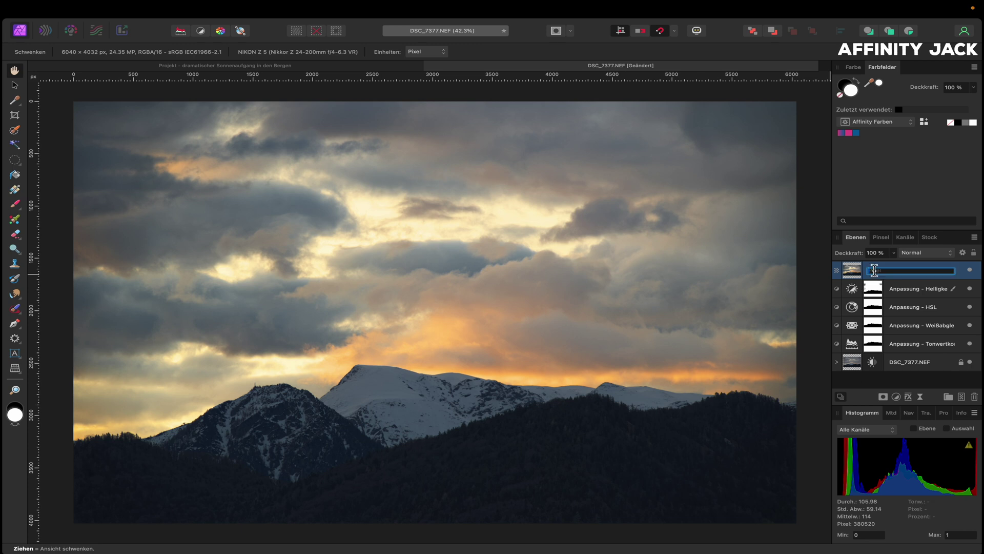
text(d & b)
key(Return)
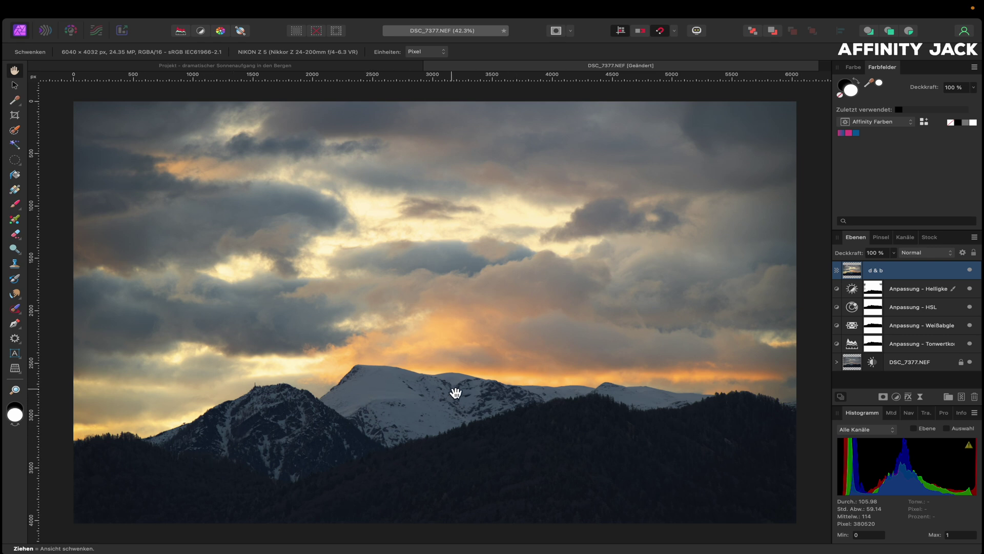
scroll(381, 398, up, 5)
scroll(379, 395, up, 5)
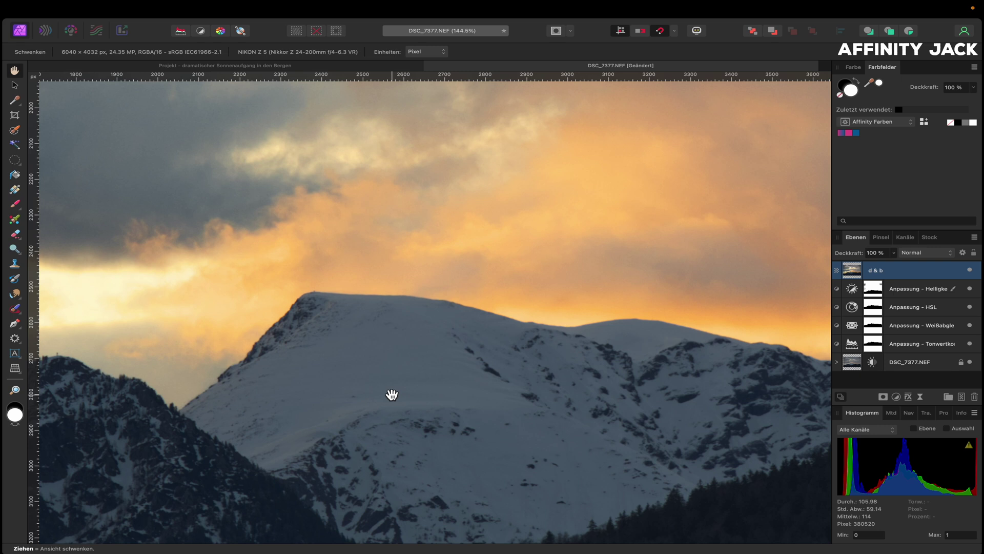
key(ctrl+0)
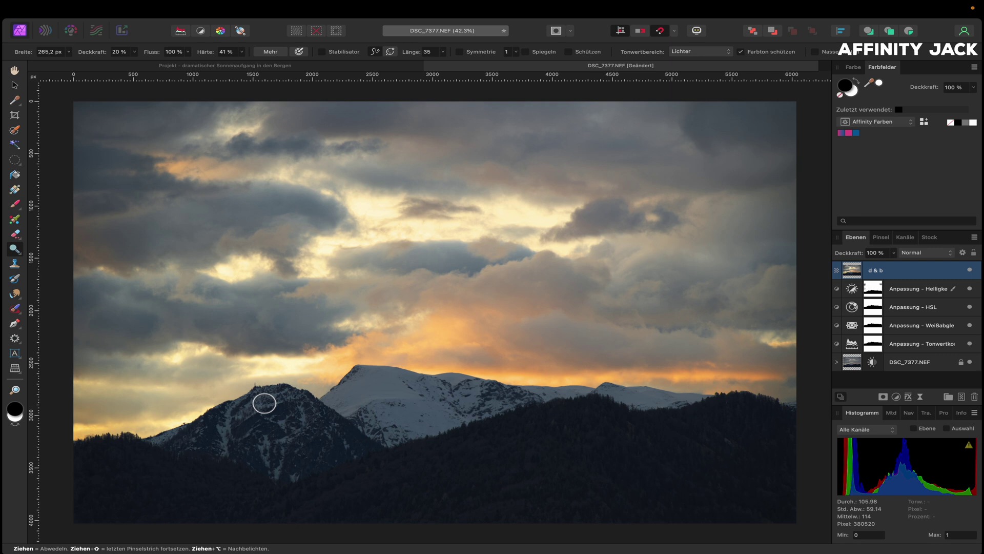
Dodge the highlights on the left mountain's lower slope with an enlarged brush, then compare.
mouse_move(264, 404)
mouse_down()
mouse_move(245, 416)
mouse_move(262, 408)
mouse_up()
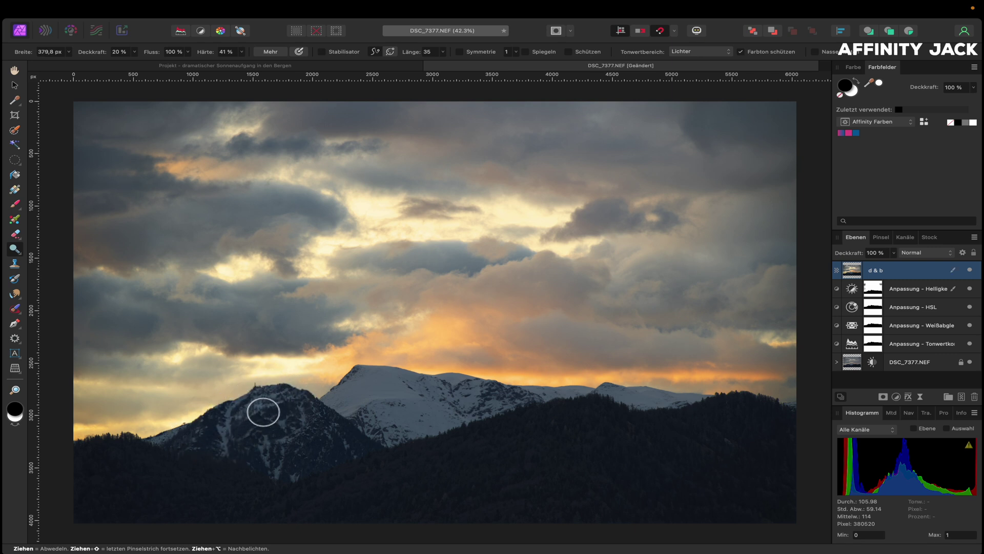
click(705, 55)
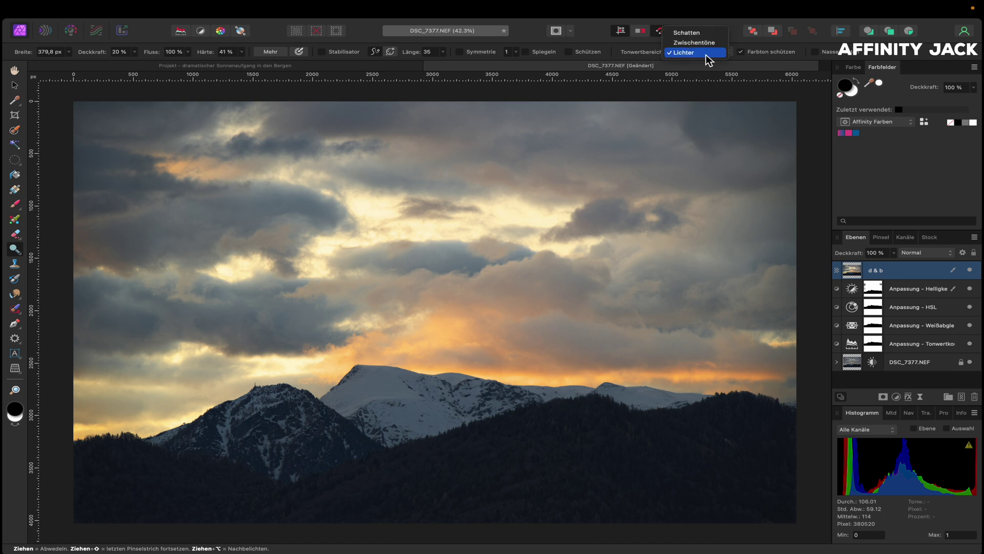
click(706, 54)
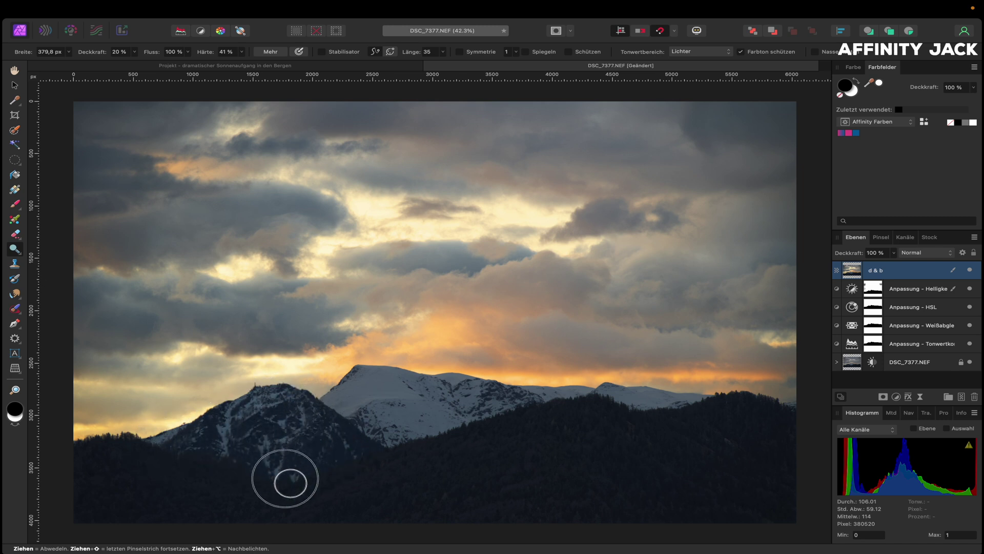
drag(259, 451, 304, 462)
key(bracketright)
key(bracketright)
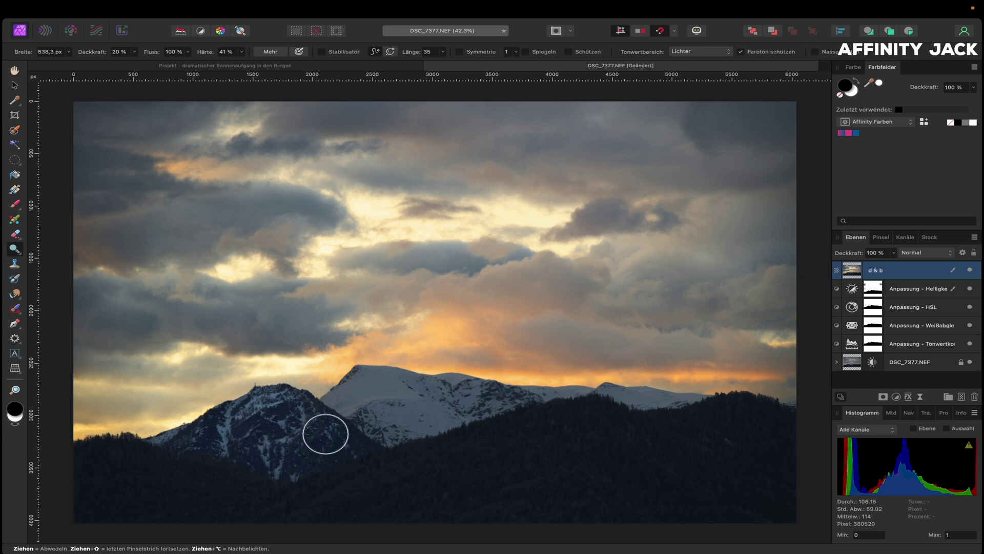
mouse_move(309, 444)
mouse_down()
mouse_move(343, 448)
mouse_move(282, 458)
mouse_up()
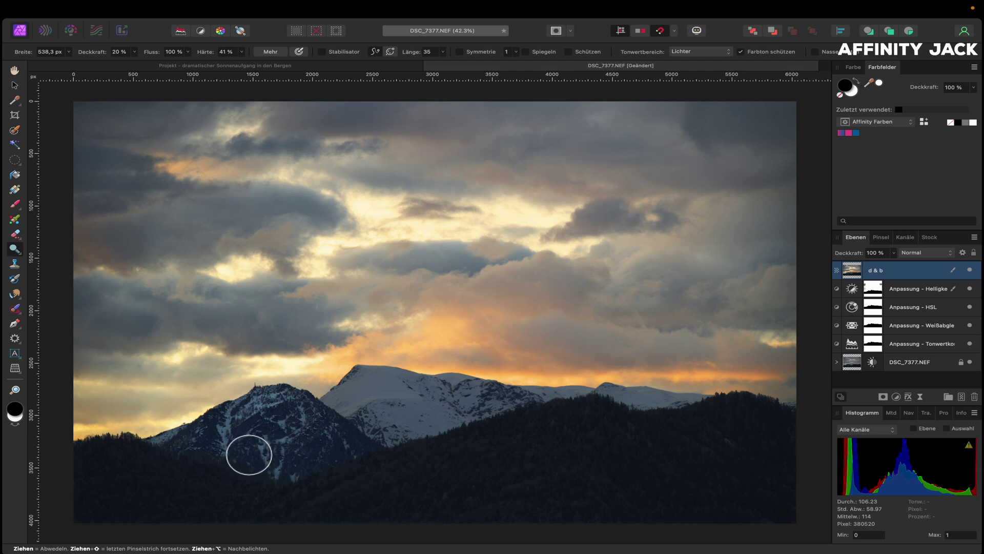
click(972, 271)
click(971, 271)
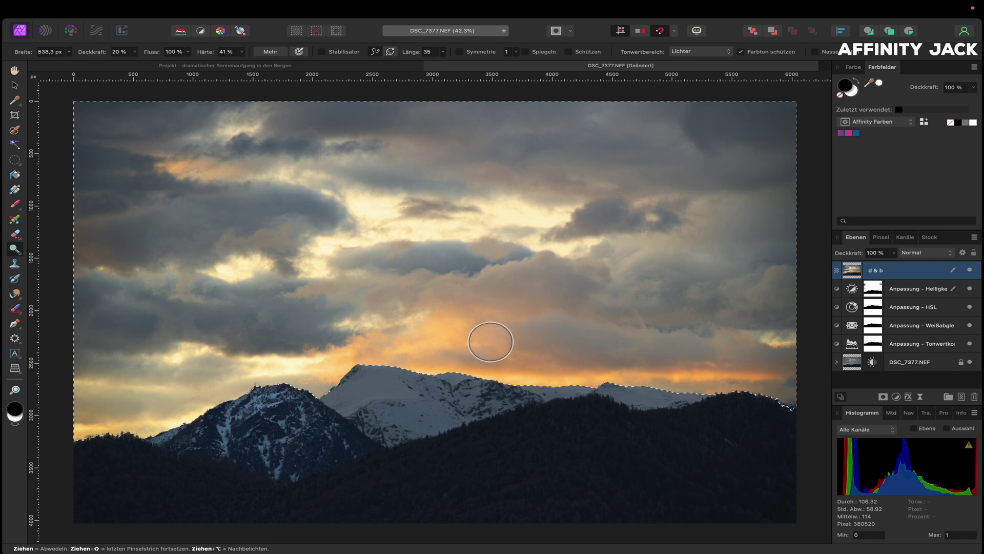
Dodge the snow on the central peak and the ridge to its right, then toggle d & b.
drag(450, 369, 430, 389)
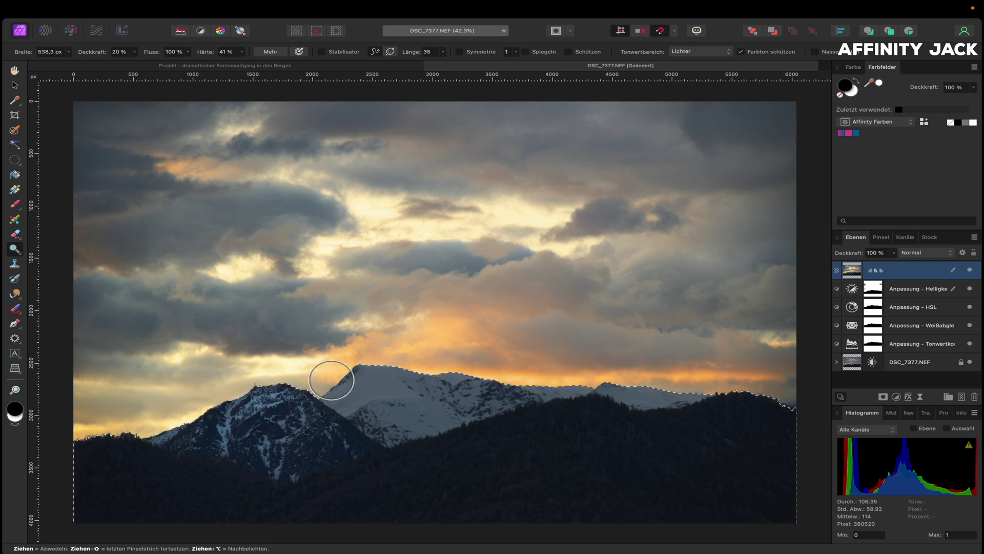
drag(431, 392, 399, 399)
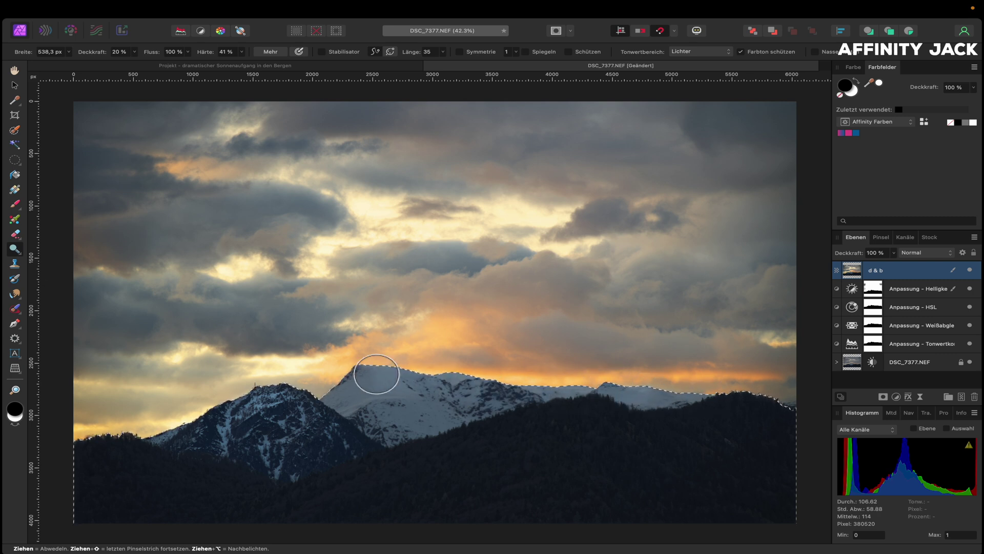
mouse_move(364, 385)
mouse_down()
mouse_move(426, 413)
mouse_move(511, 399)
mouse_up()
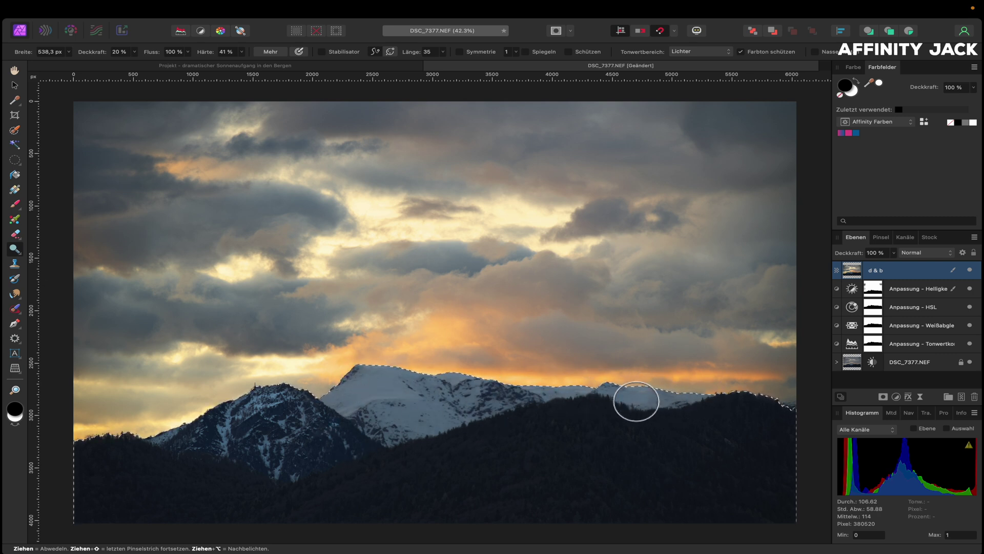
mouse_move(416, 388)
mouse_down()
mouse_move(382, 384)
mouse_move(508, 398)
mouse_move(397, 418)
mouse_move(602, 417)
mouse_move(673, 390)
mouse_up()
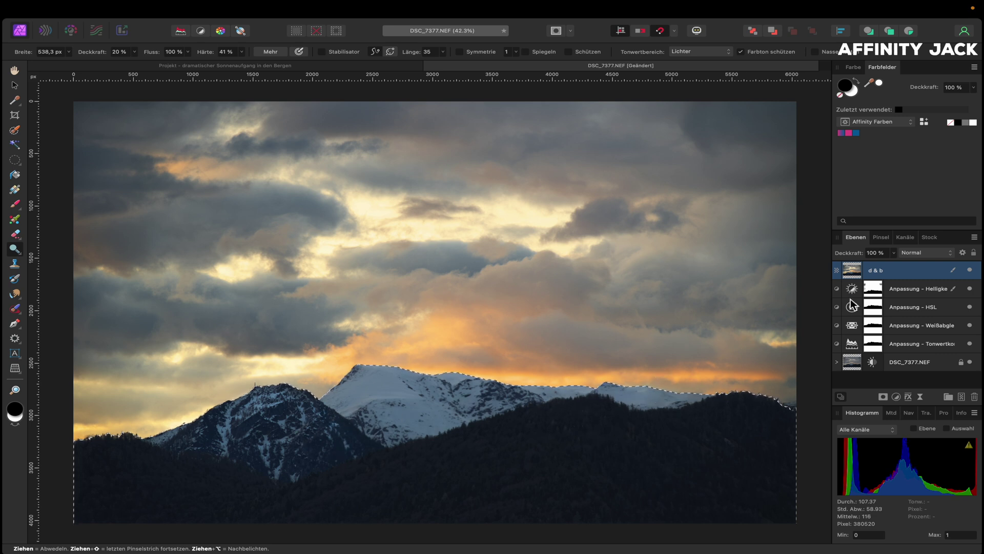
click(969, 270)
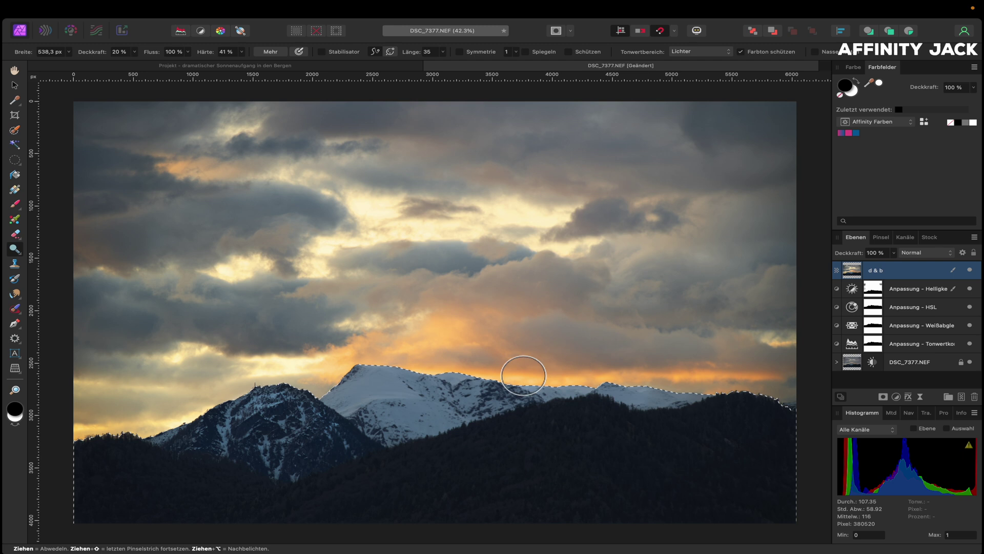
scroll(439, 358, up, 2)
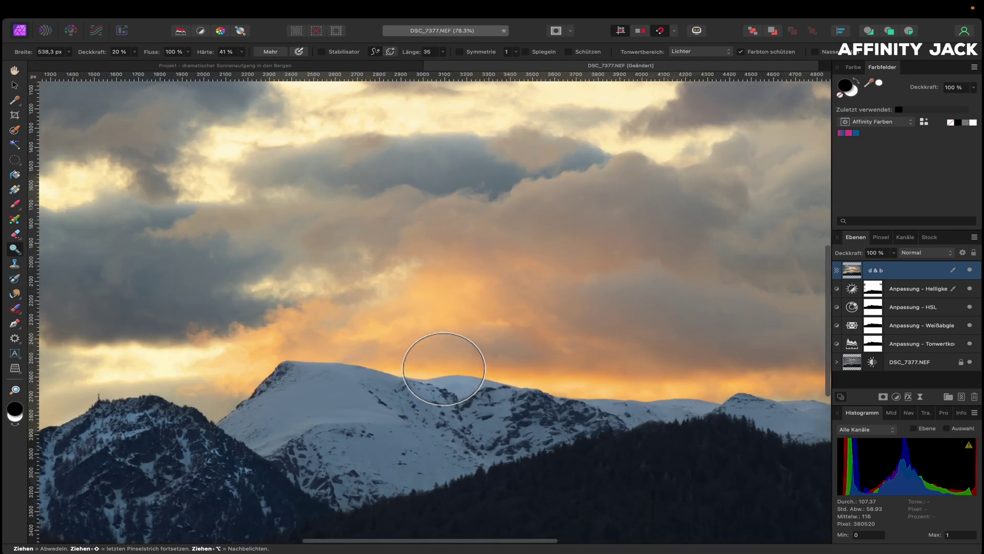
Zoom in, dab a darker snow patch, and set the dodge brush to about 150 px, 0% hardness, 10% opacity.
scroll(444, 363, up, 2)
scroll(444, 374, up, 2)
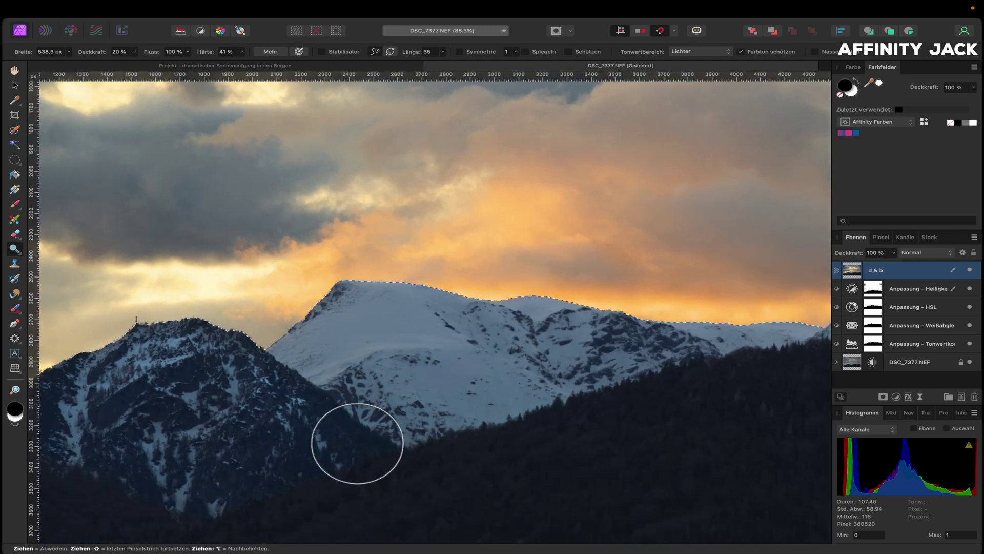
click(366, 351)
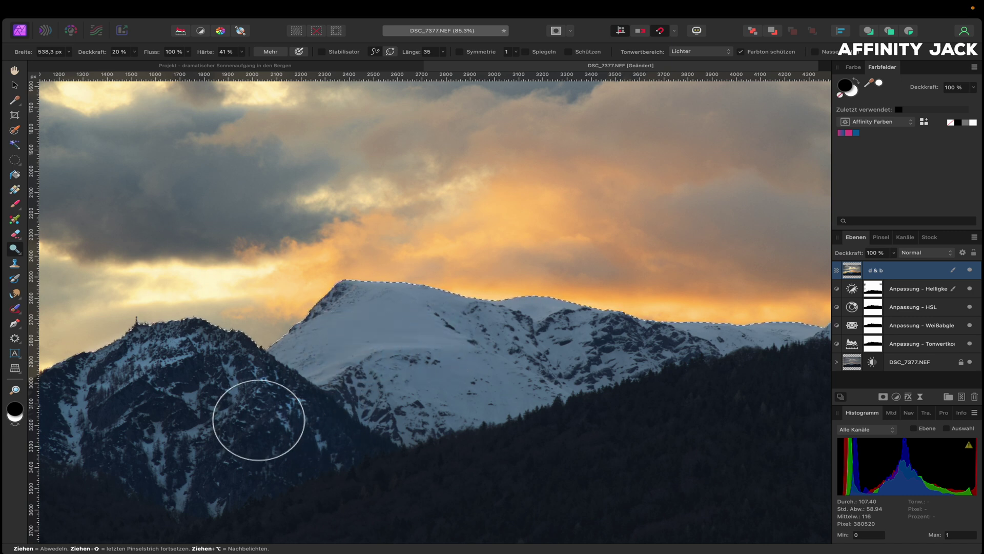
drag(259, 419, 258, 419)
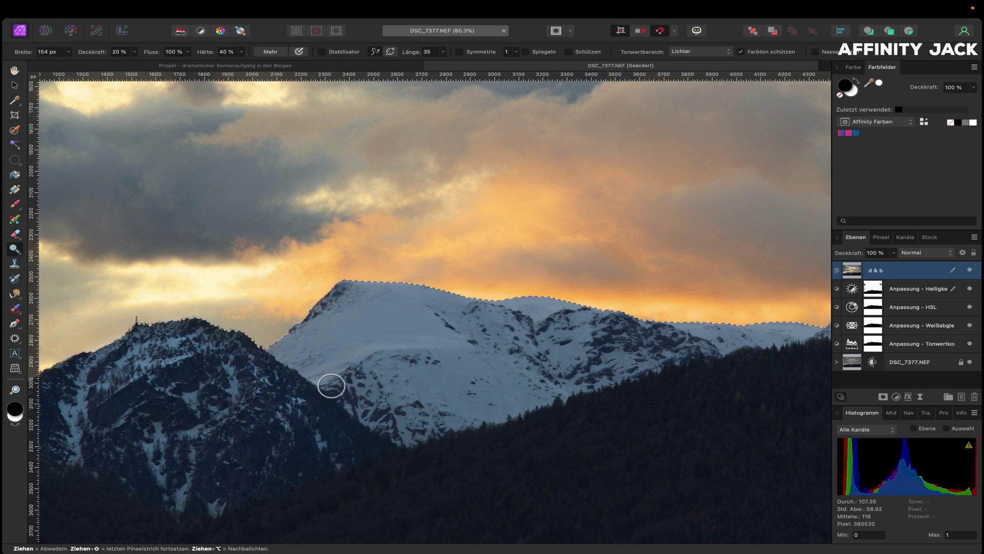
drag(423, 332, 449, 342)
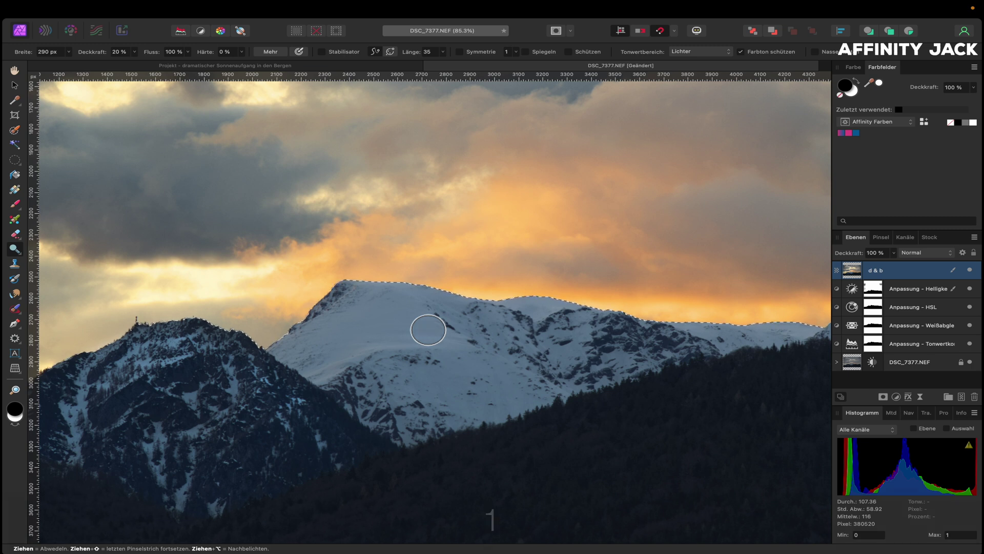
key(1)
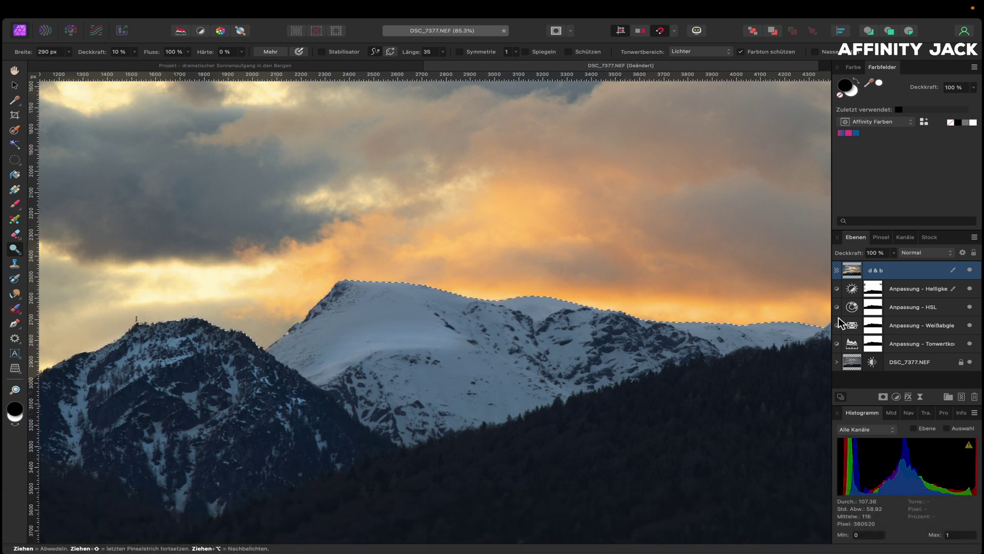
Compare the d & b layer hidden and shown, dodge the central peak's snow slopes, fit the view, and deselect.
click(969, 271)
click(970, 270)
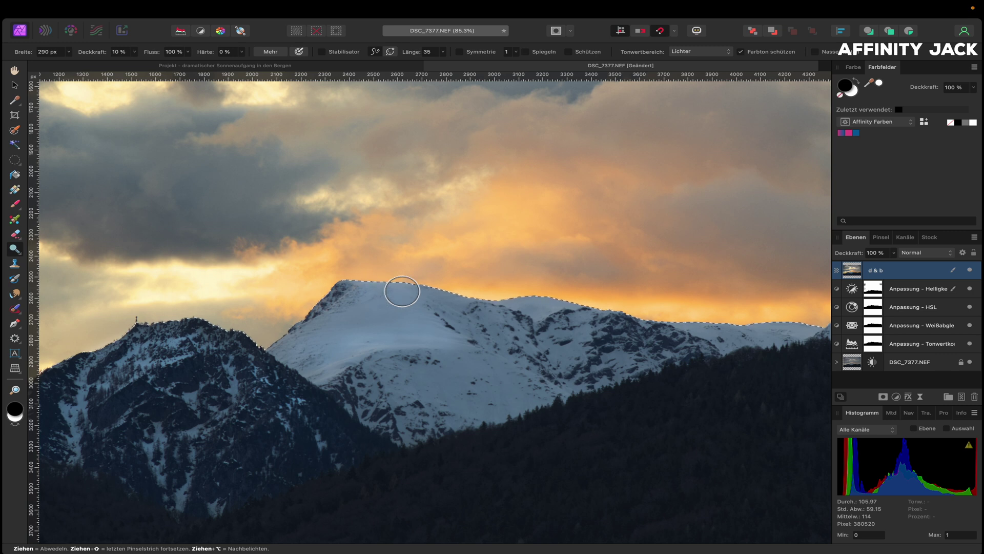
mouse_move(417, 308)
mouse_down()
mouse_move(471, 346)
mouse_move(575, 320)
mouse_up()
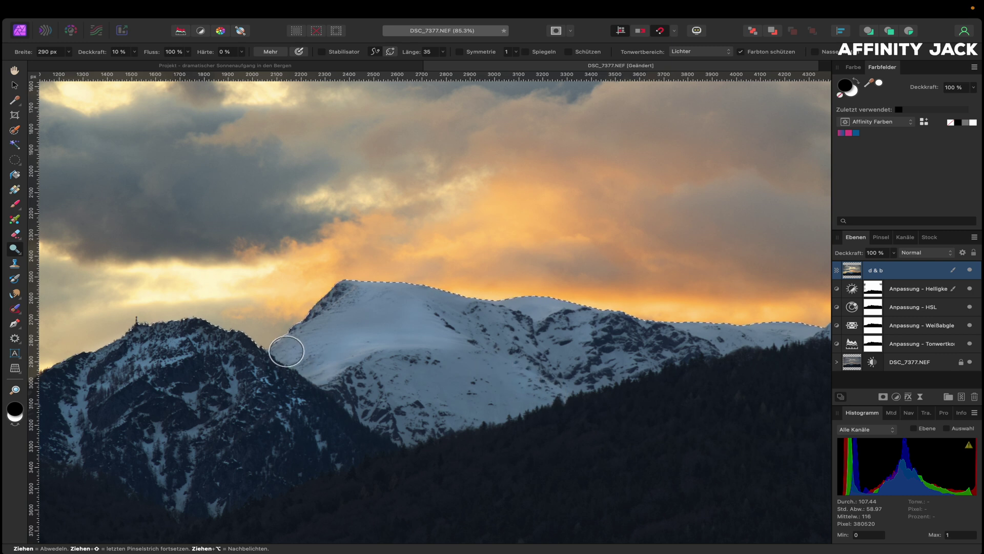
mouse_move(356, 360)
mouse_down()
mouse_move(439, 386)
mouse_move(465, 377)
mouse_up()
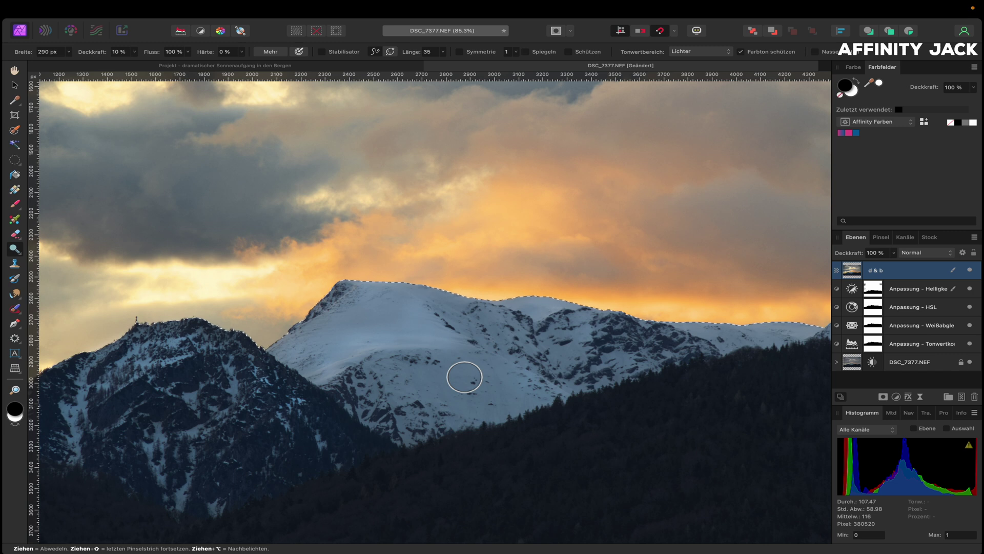
key(ctrl+0)
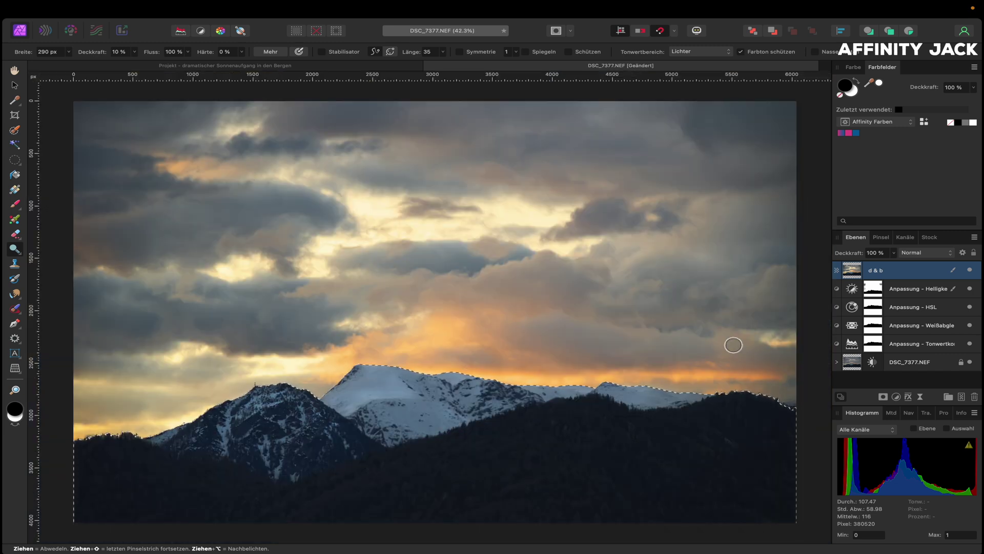
key(super+d)
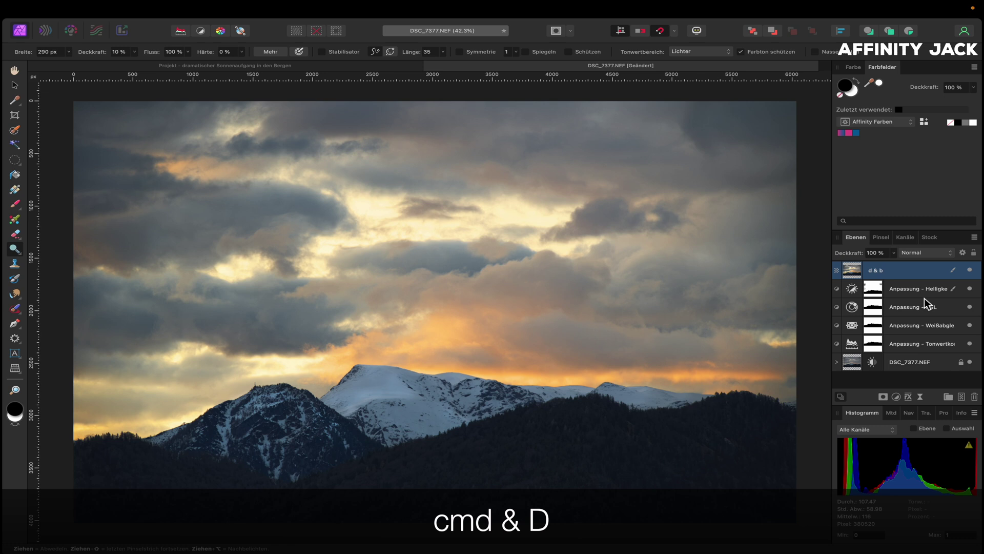
Select all four adjustment layers and hide then show them for a before/after comparison.
click(837, 362)
shift+click(923, 350)
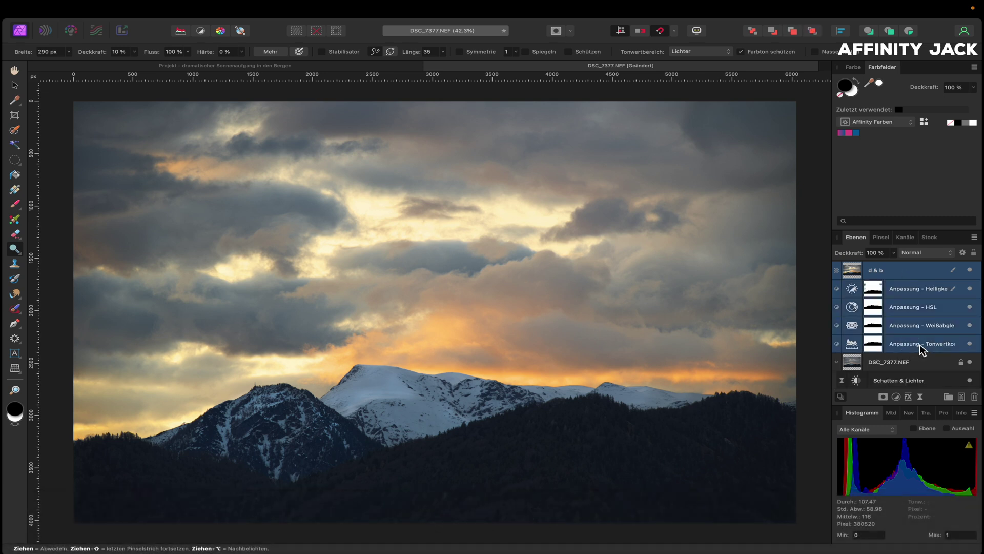
click(971, 343)
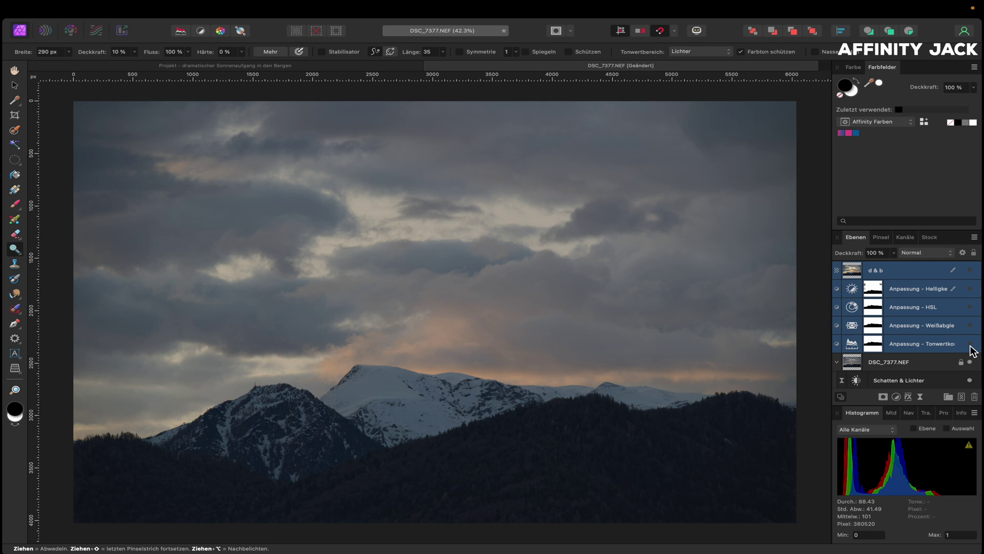
click(970, 344)
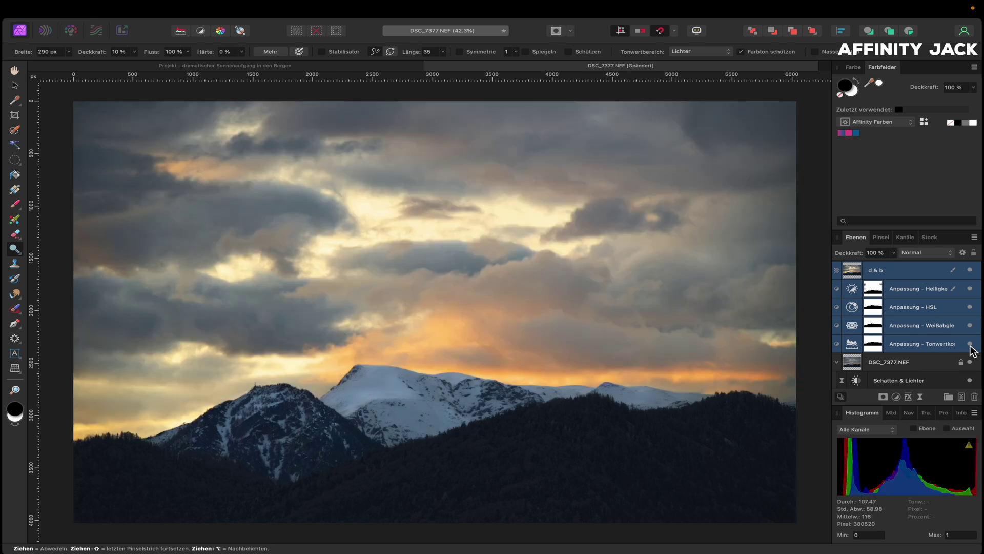